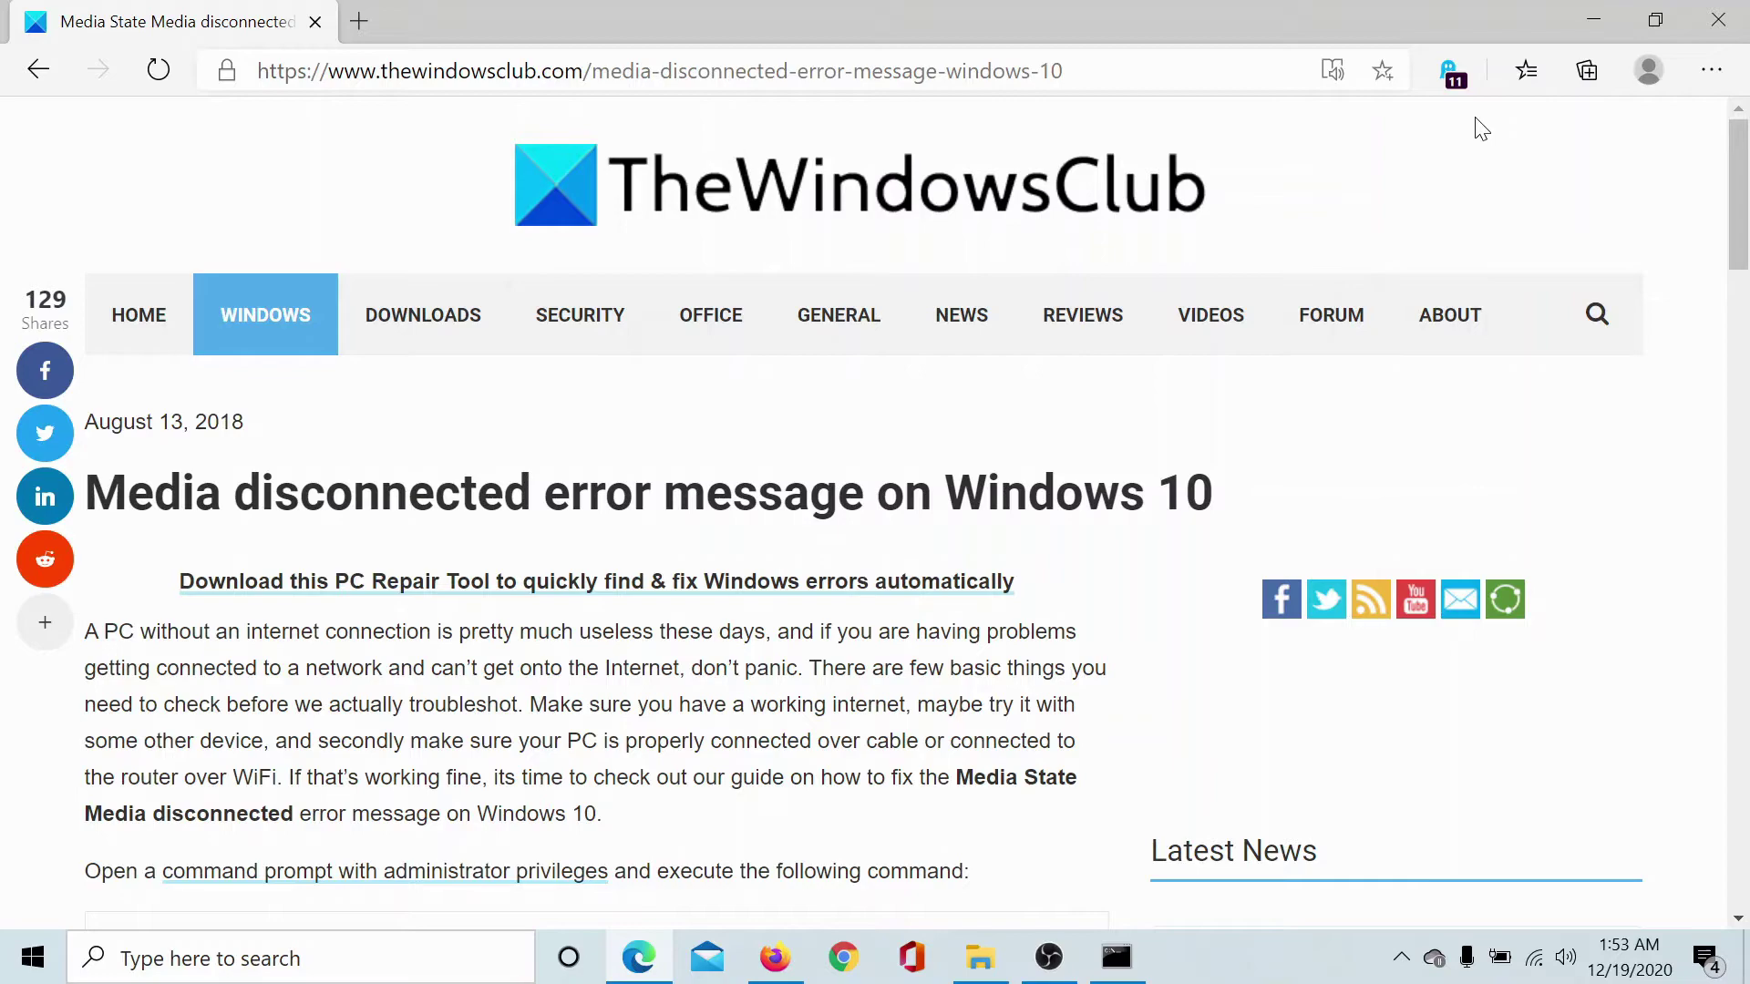
Scroll the article down to the 'Reset WINSOCK and IP Stack' netsh commands.
{"action": "scroll", "coordinate": [848, 363], "scroll_direction": "down", "scroll_amount": 15}
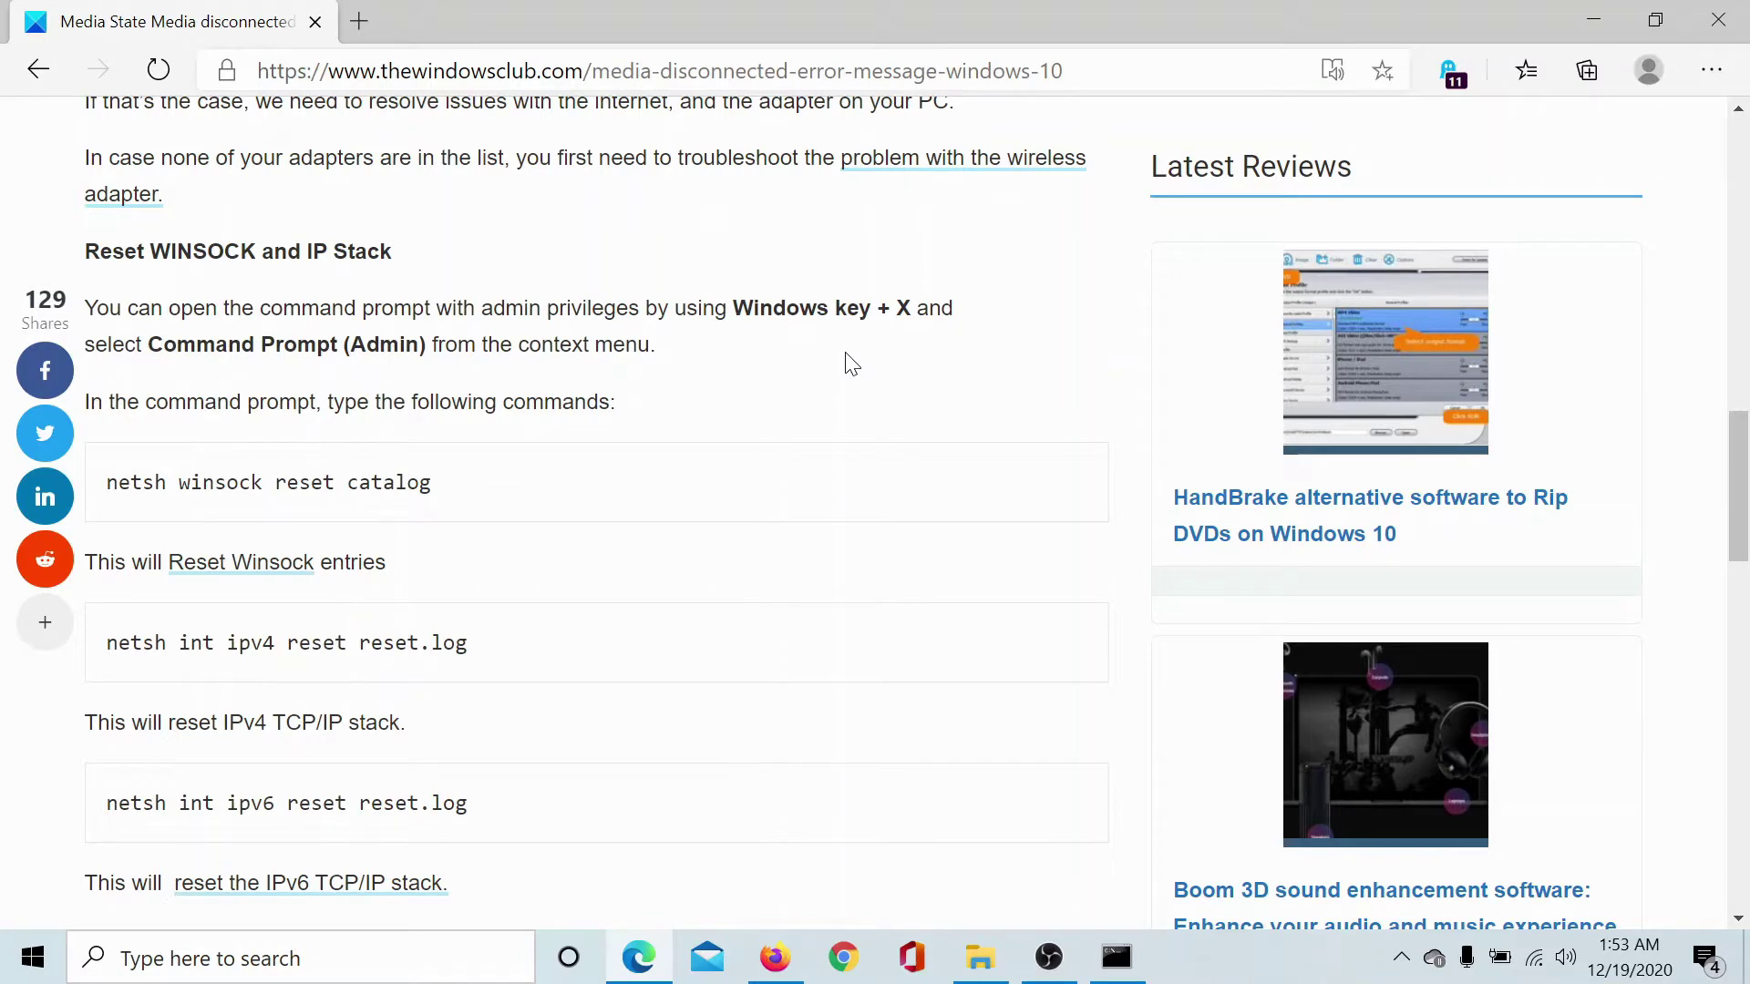
{"action": "scroll", "coordinate": [847, 365], "scroll_direction": "down", "scroll_amount": 1}
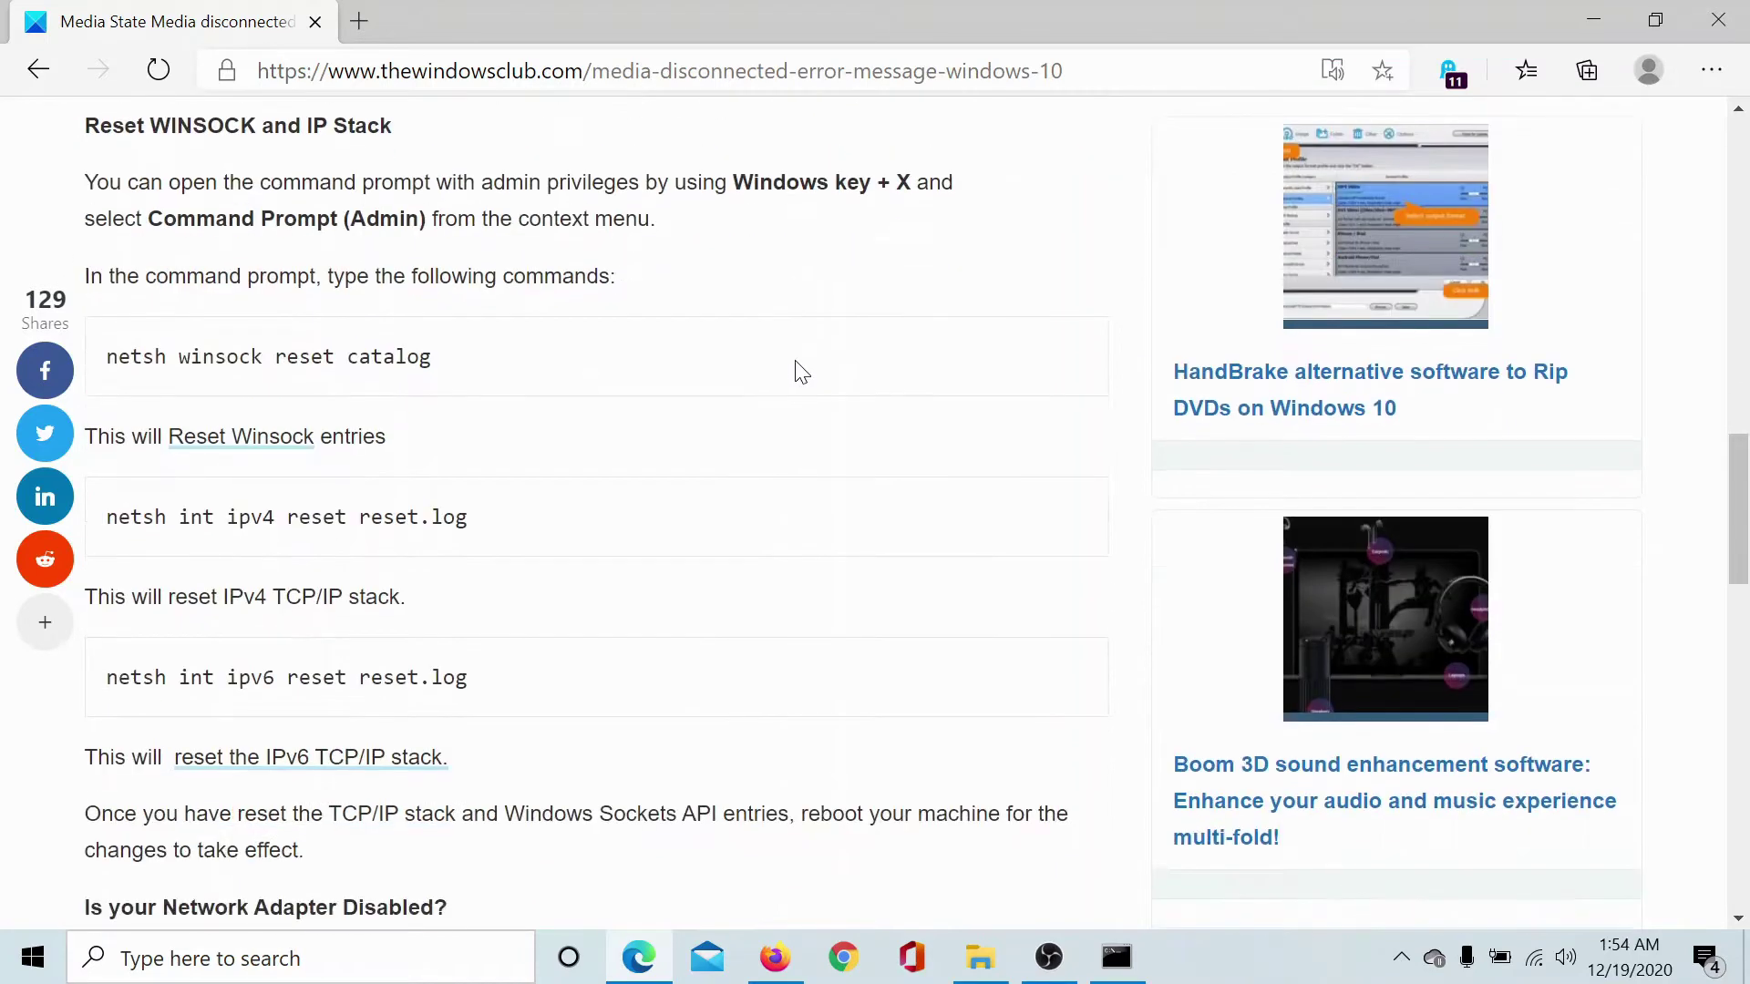
Search for 'command' and launch Command Prompt as administrator, keeping the article in front.
{"action": "left_click", "coordinate": [328, 968]}
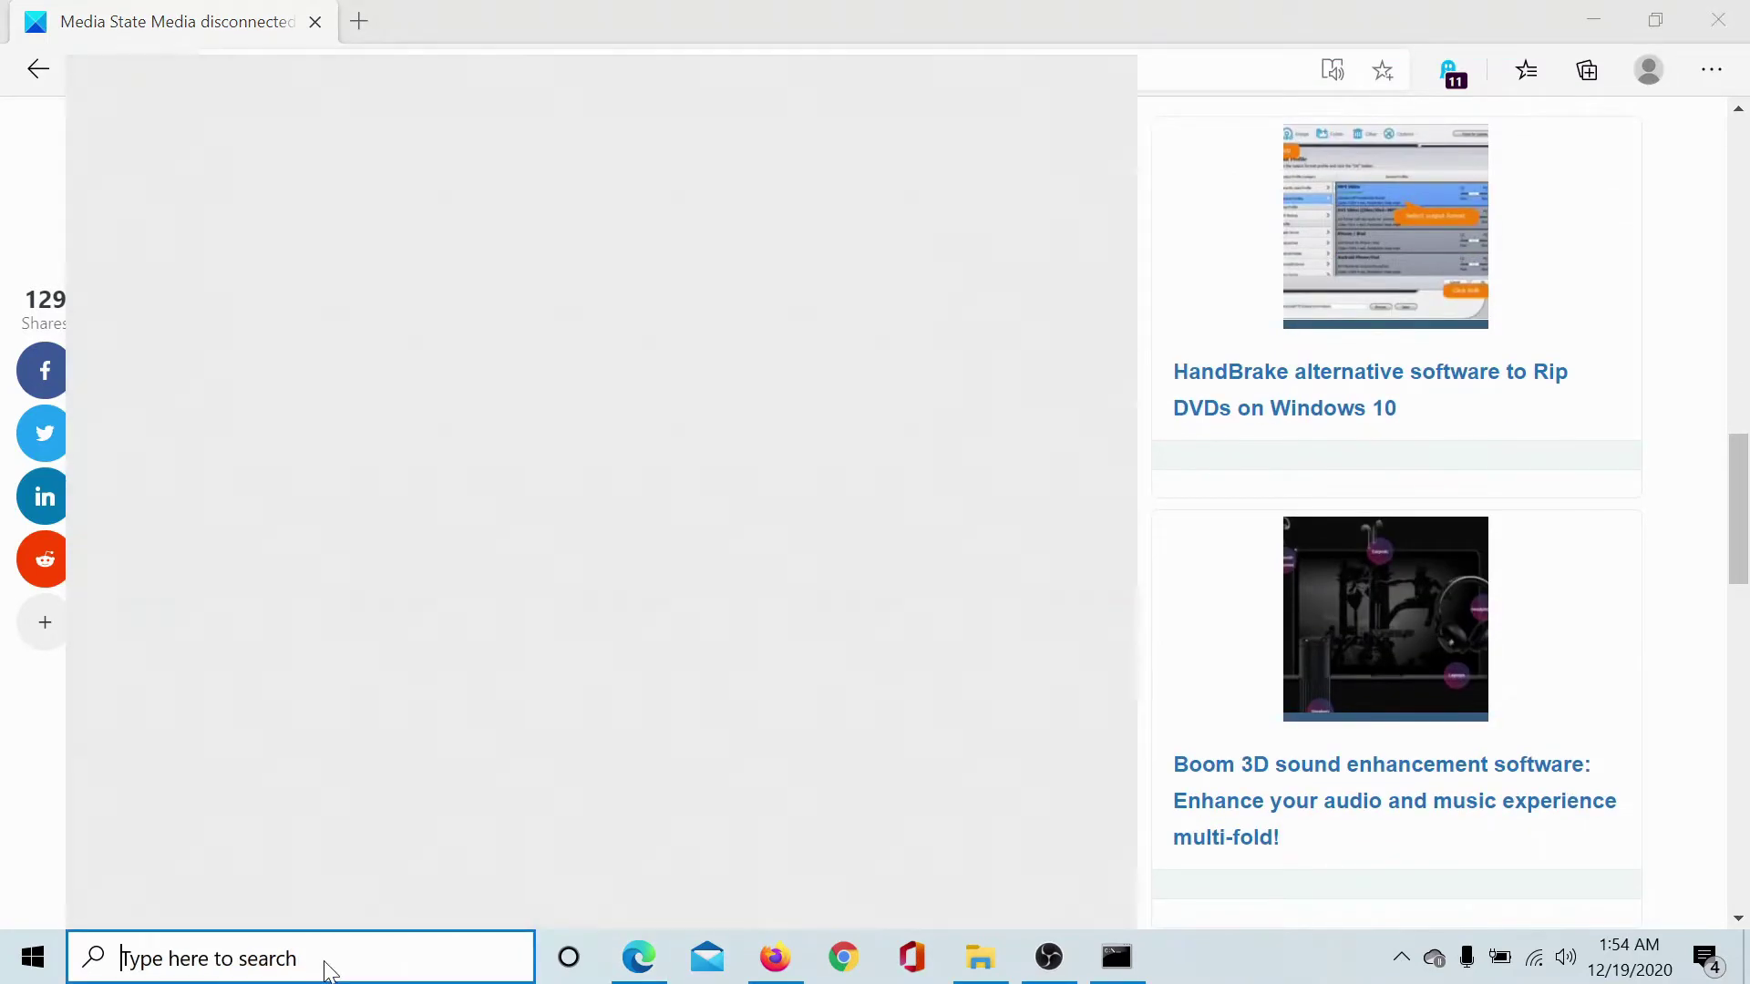
{"action": "type", "text": "command"}
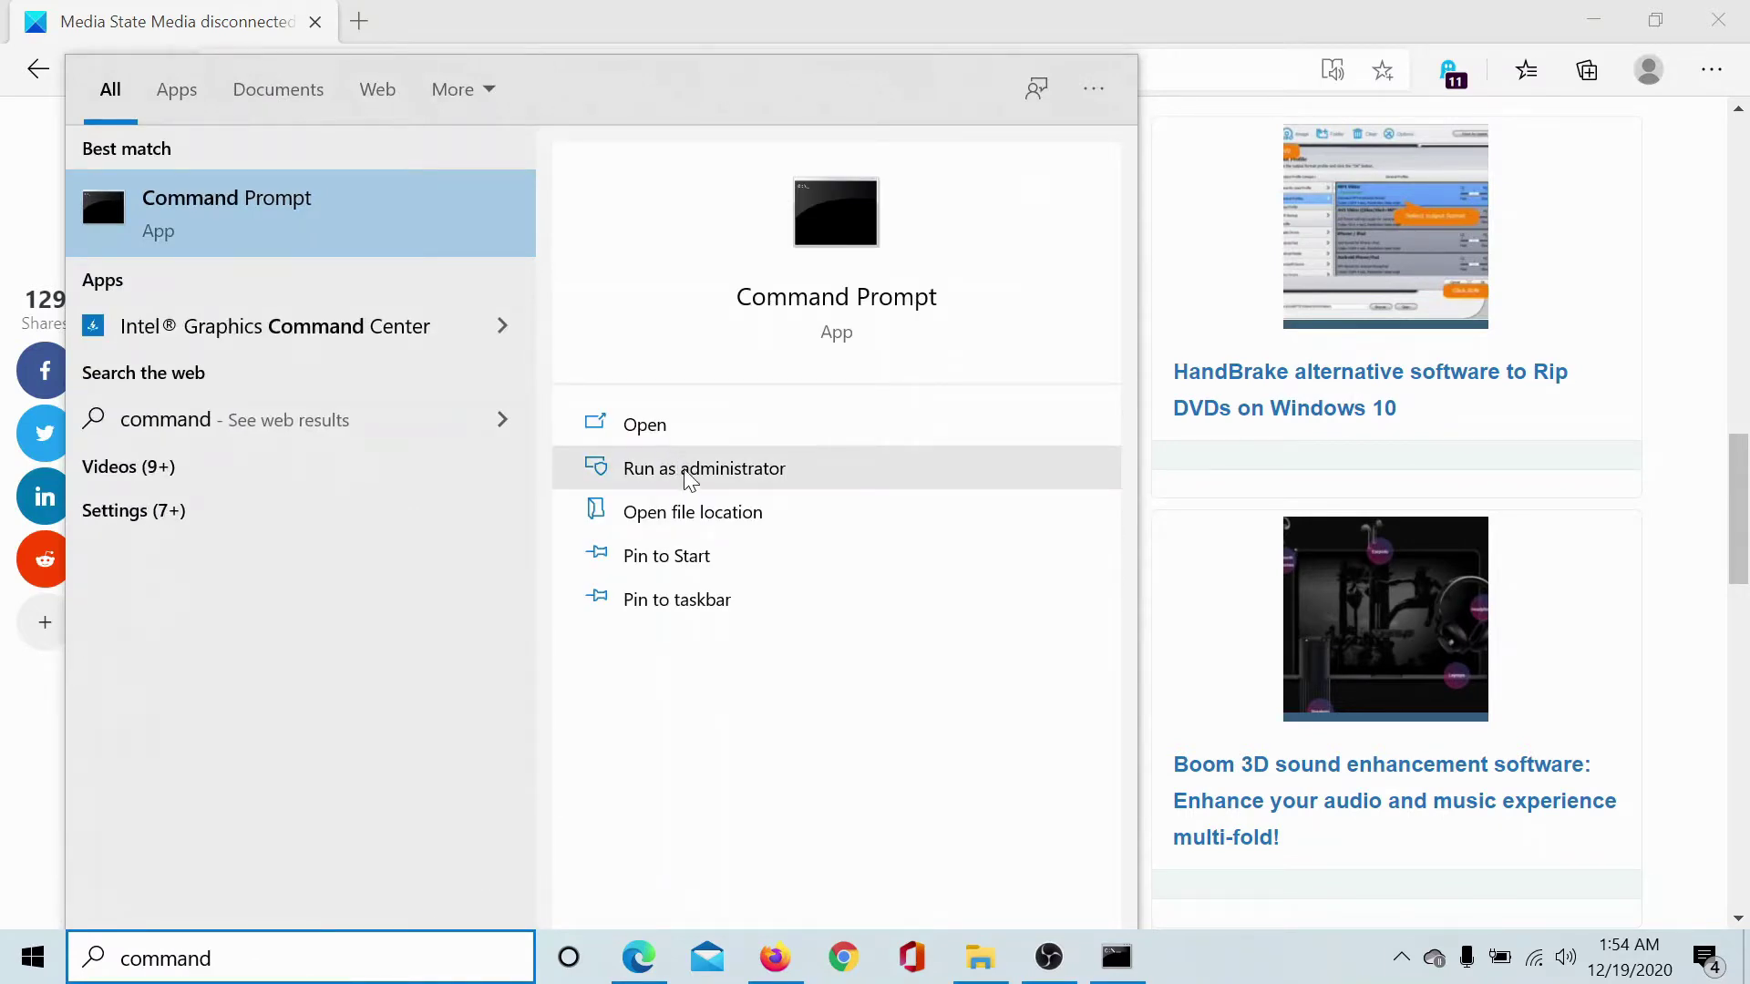
{"action": "left_click", "coordinate": [1135, 948]}
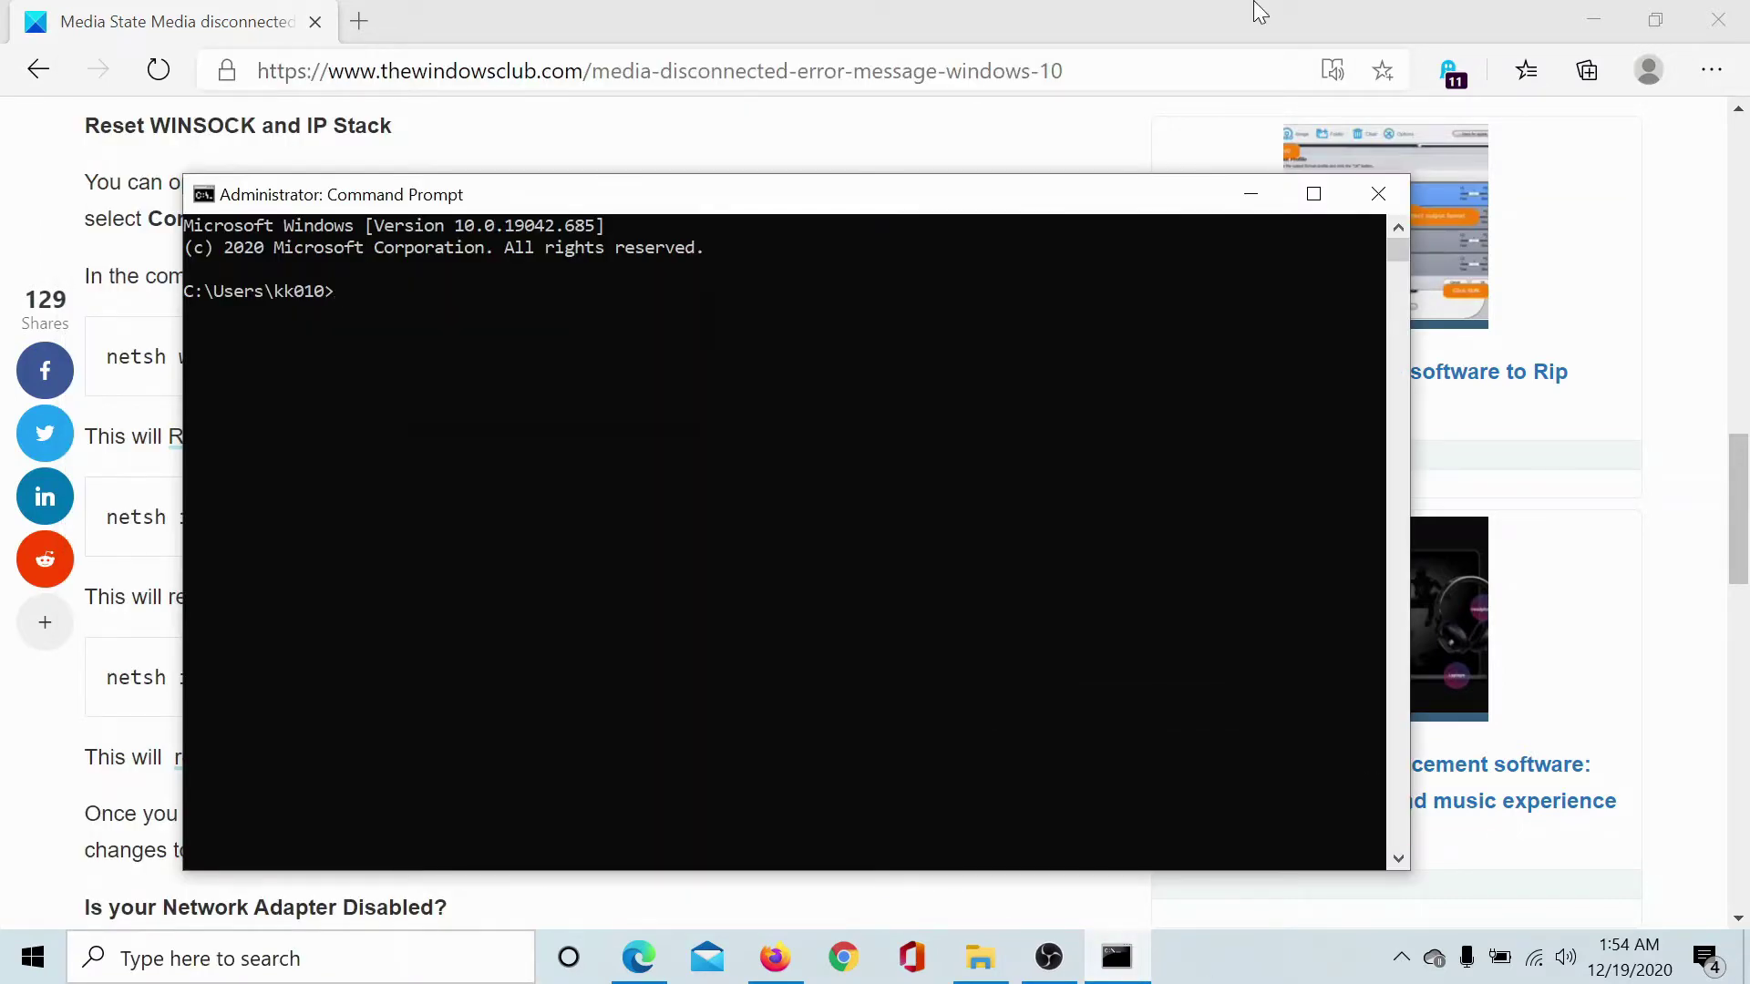
{"action": "left_click", "coordinate": [834, 11]}
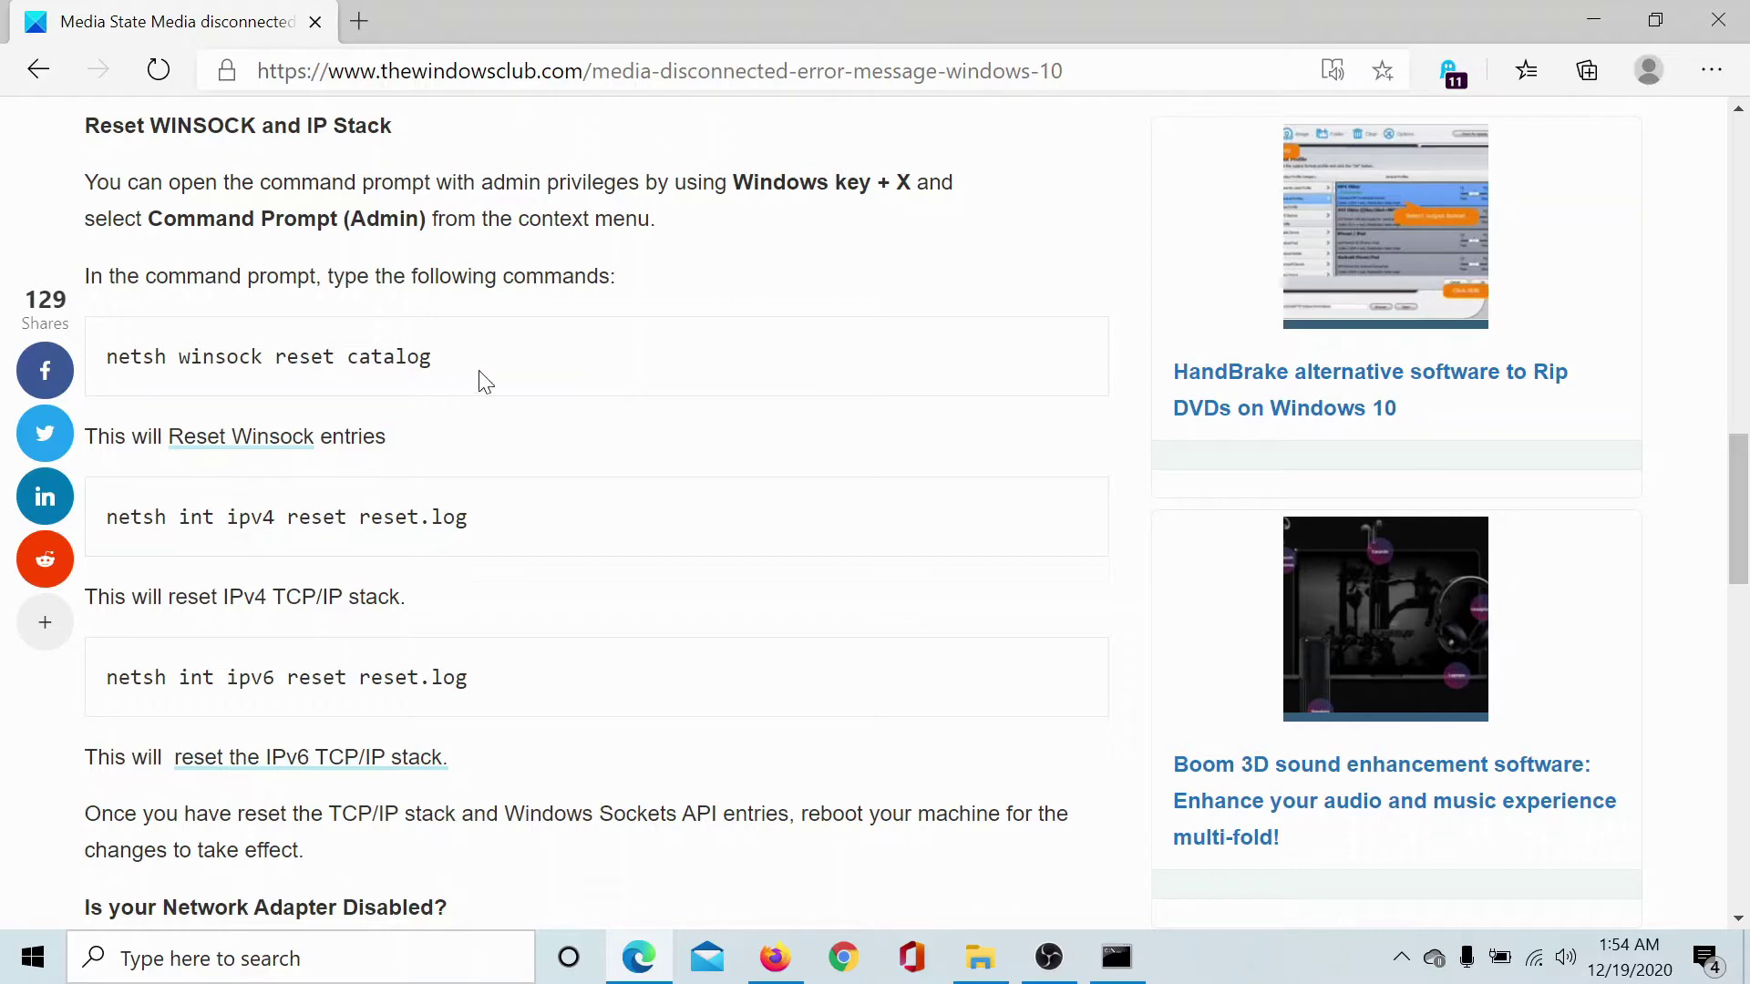
Copy the Winsock reset command from the article and run it in the admin Command Prompt.
{"action": "left_click_drag", "start_coordinate": [446, 358], "coordinate": [107, 358]}
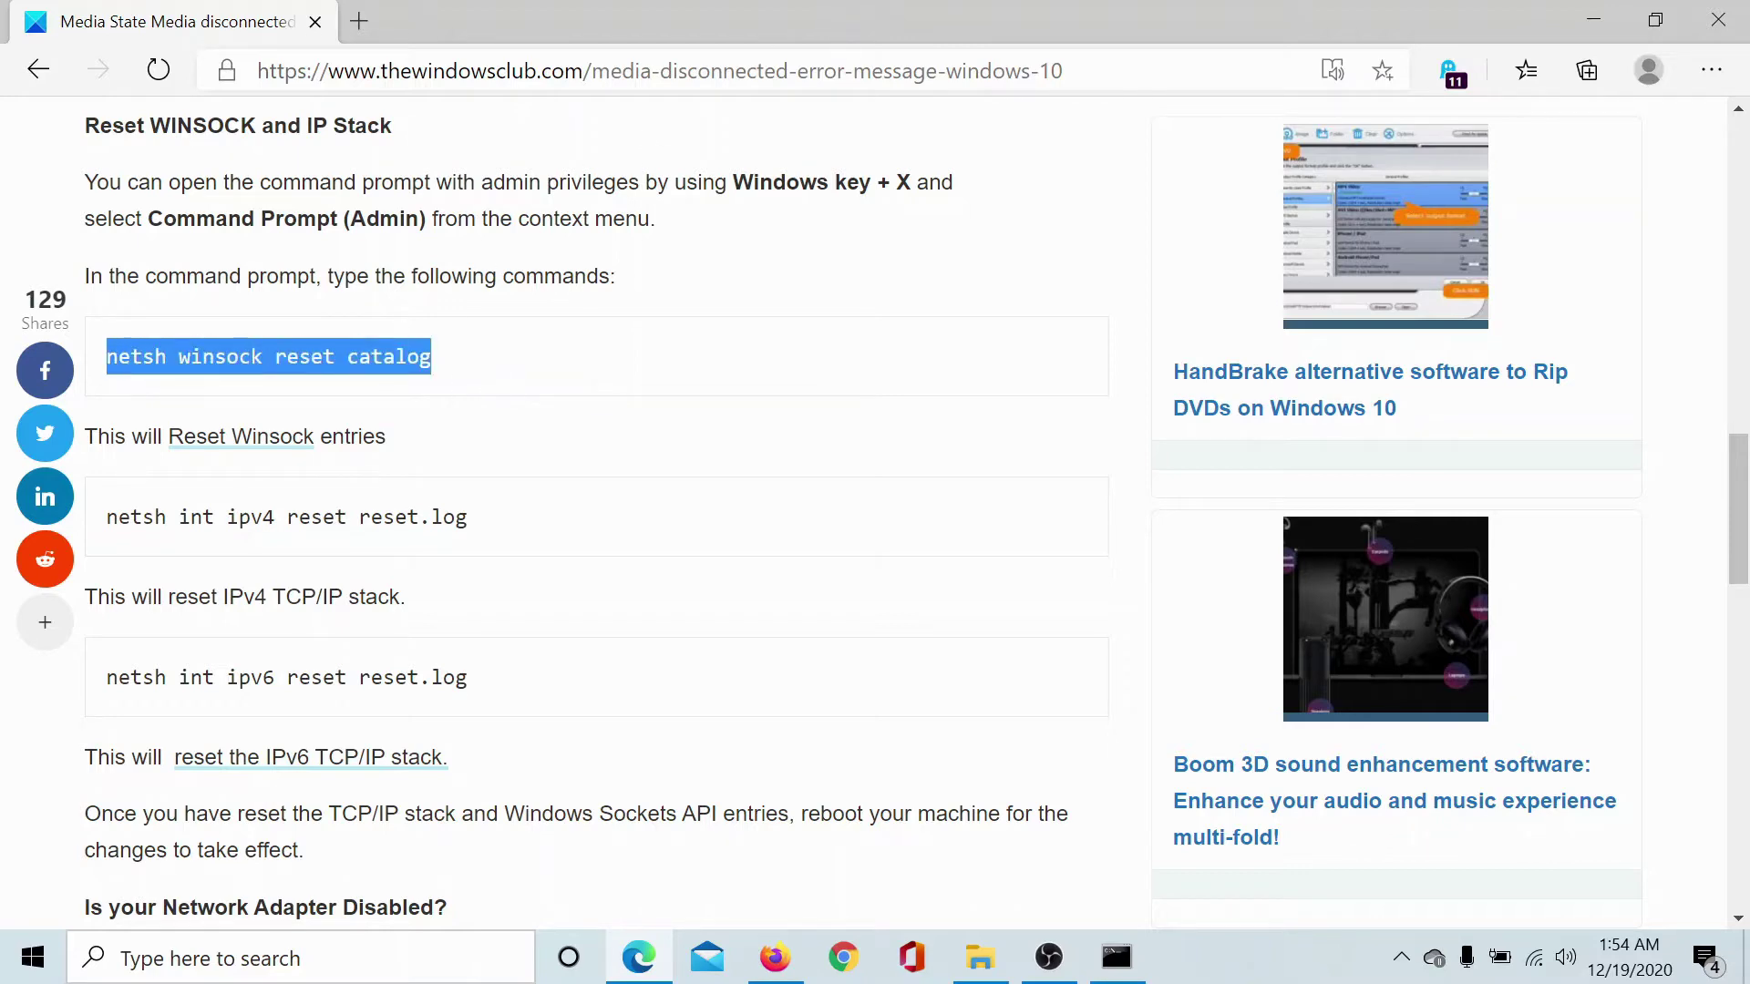
{"action": "right_click", "coordinate": [109, 358]}
{"action": "left_click", "coordinate": [237, 388]}
{"action": "left_click", "coordinate": [1117, 964]}
{"action": "key", "text": "ctrl+v"}
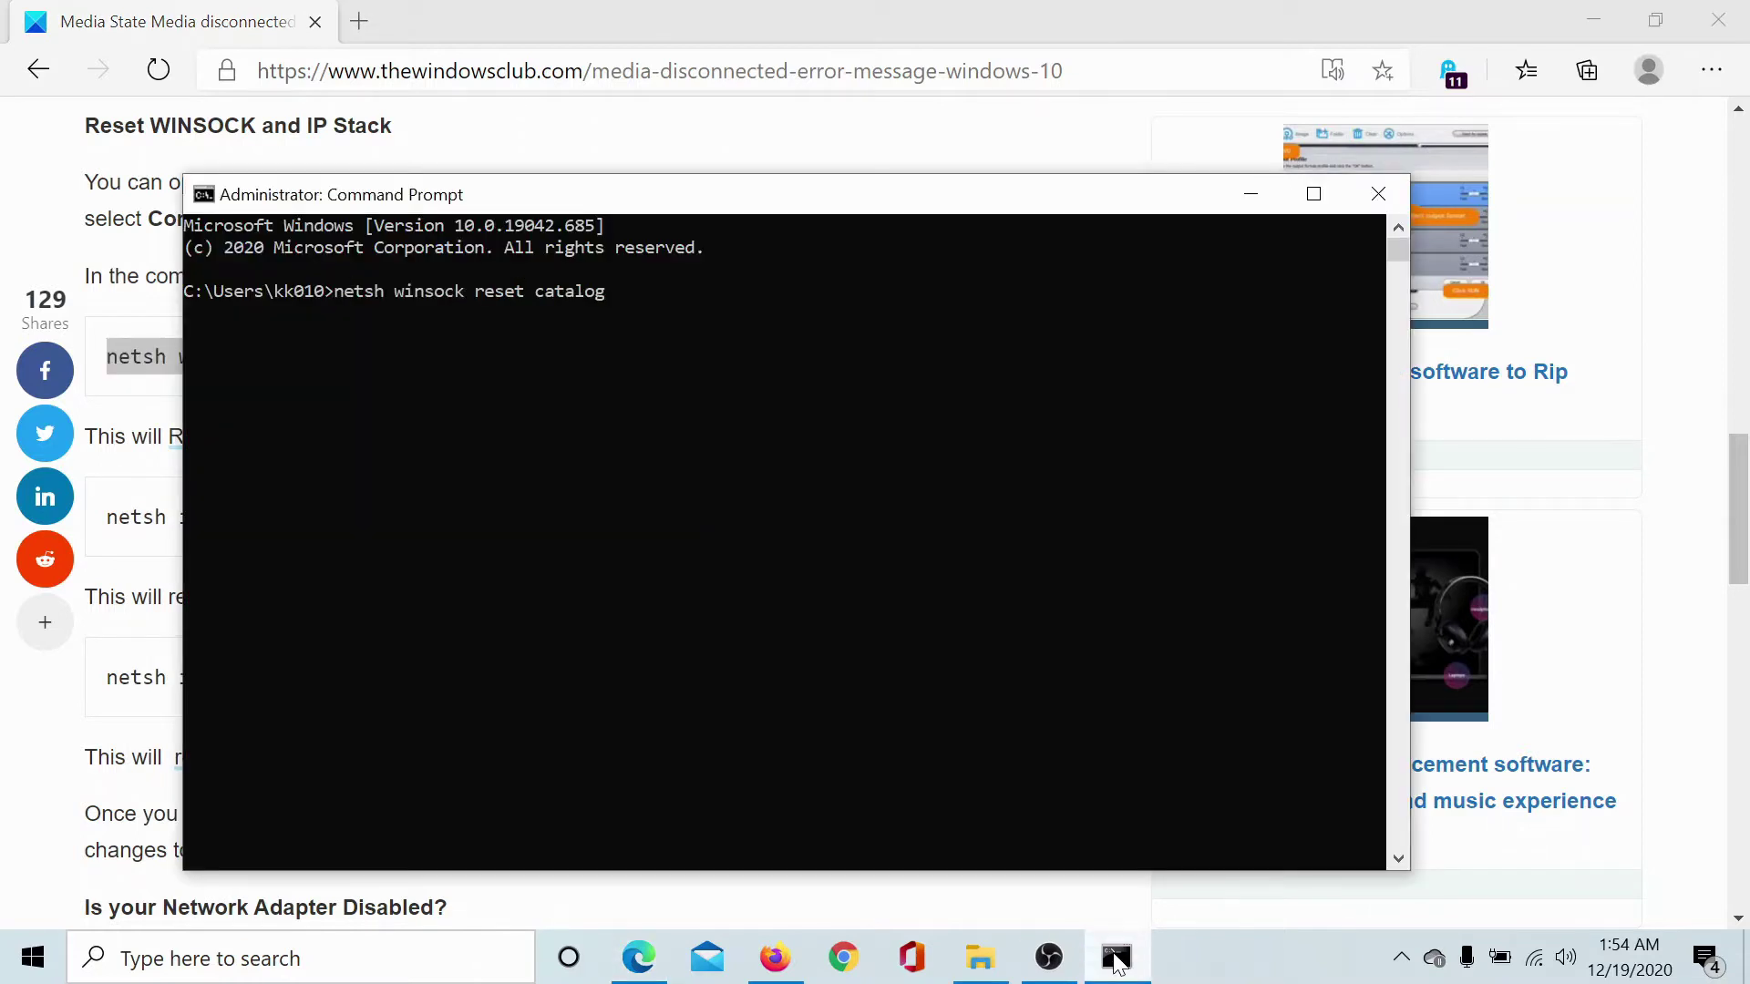
{"action": "key", "text": "Return"}
{"action": "left_click", "coordinate": [659, 44]}
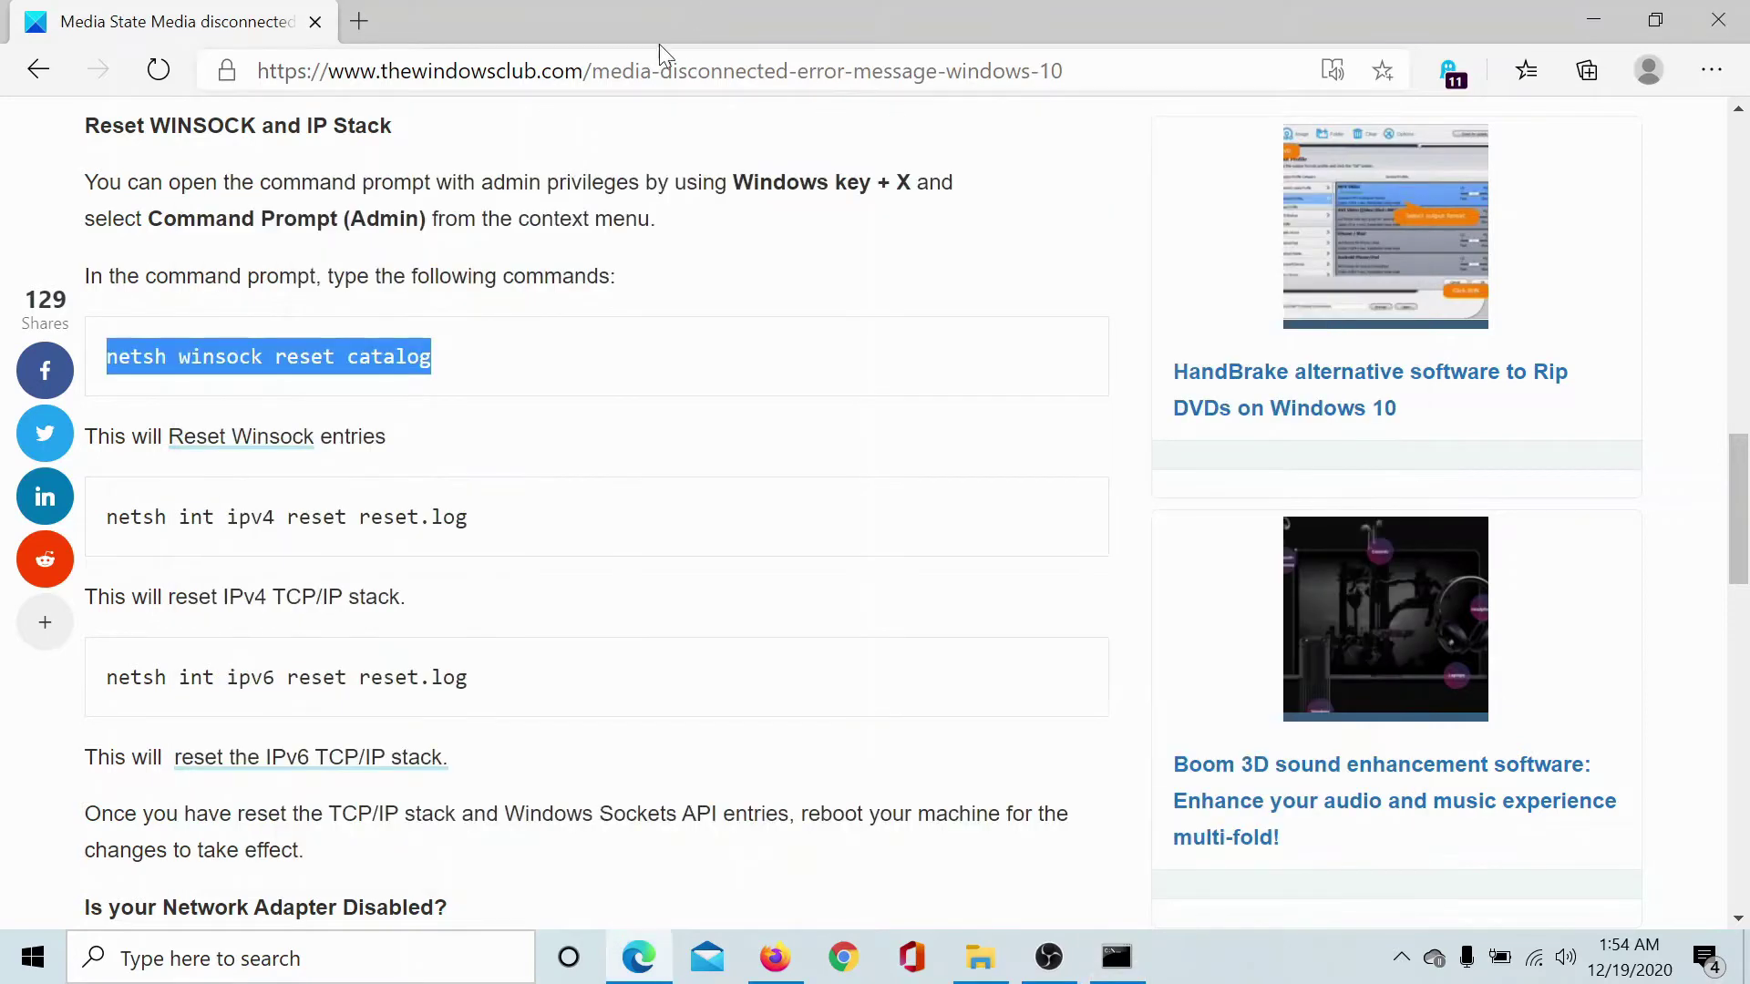
Copy the IPv4 TCP/IP reset command from the article and run it in Command Prompt.
{"action": "left_click_drag", "start_coordinate": [515, 522], "coordinate": [104, 518]}
{"action": "right_click", "coordinate": [155, 521]}
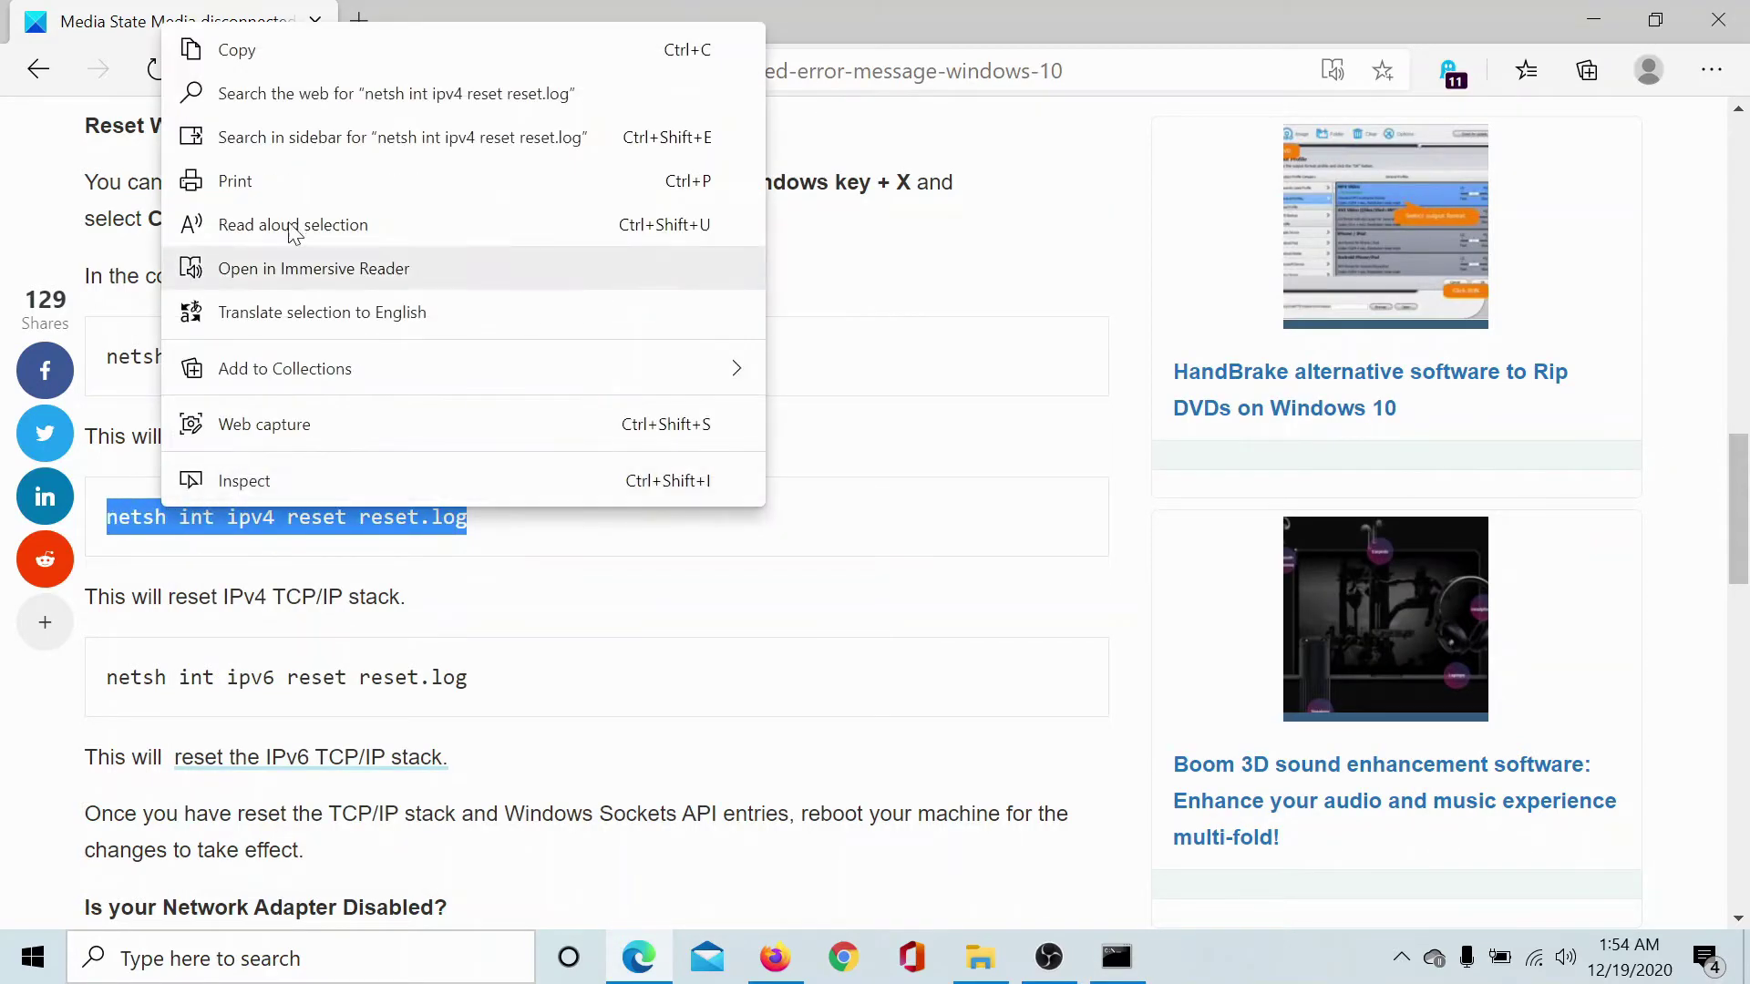
{"action": "left_click", "coordinate": [332, 52]}
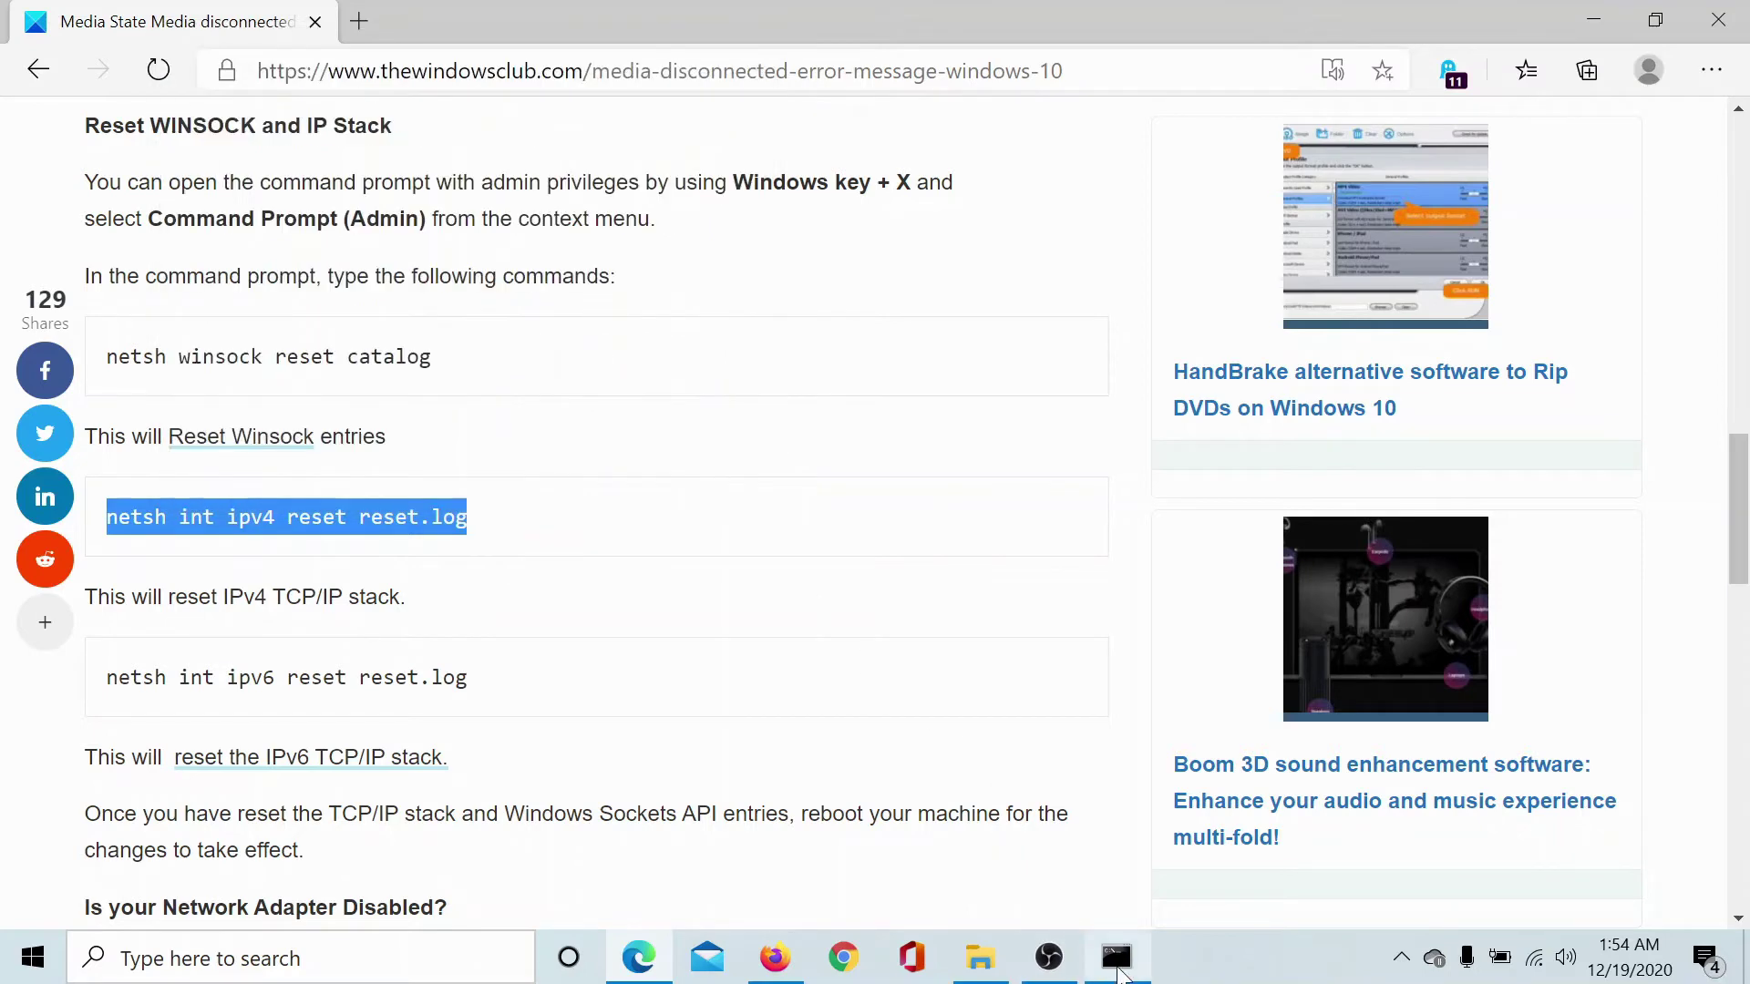
{"action": "left_click", "coordinate": [1121, 972]}
{"action": "key", "text": "ctrl+v"}
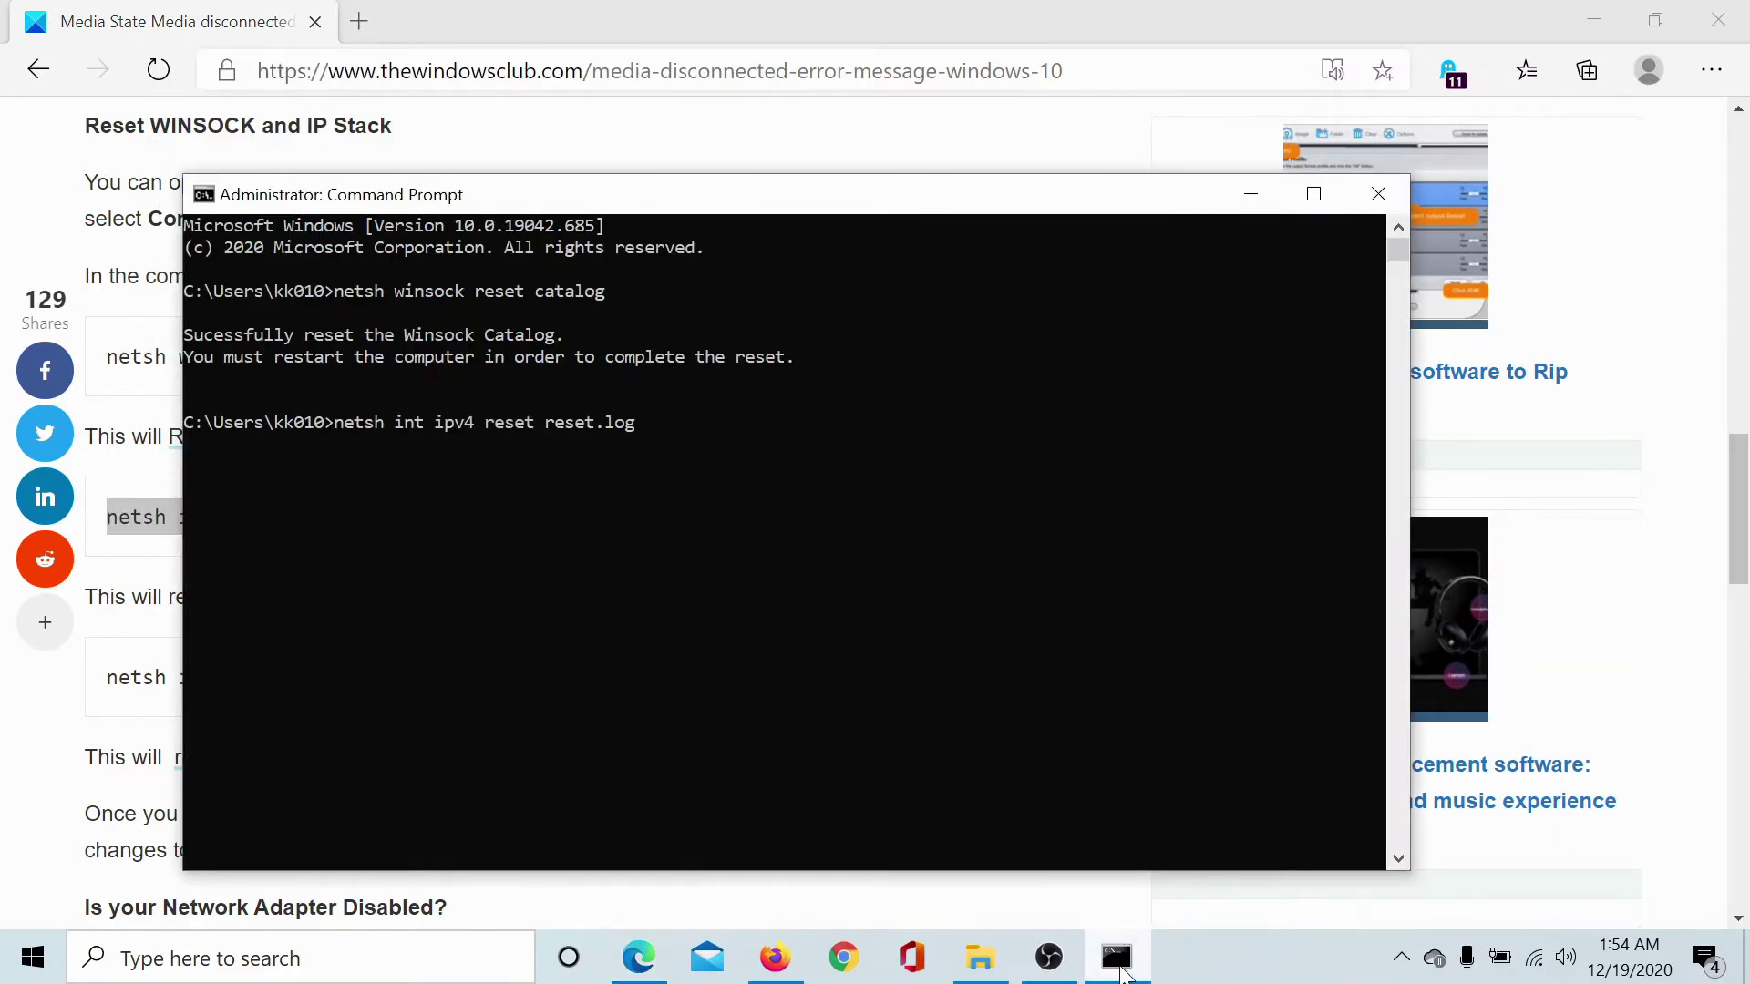
{"action": "key", "text": "Return"}
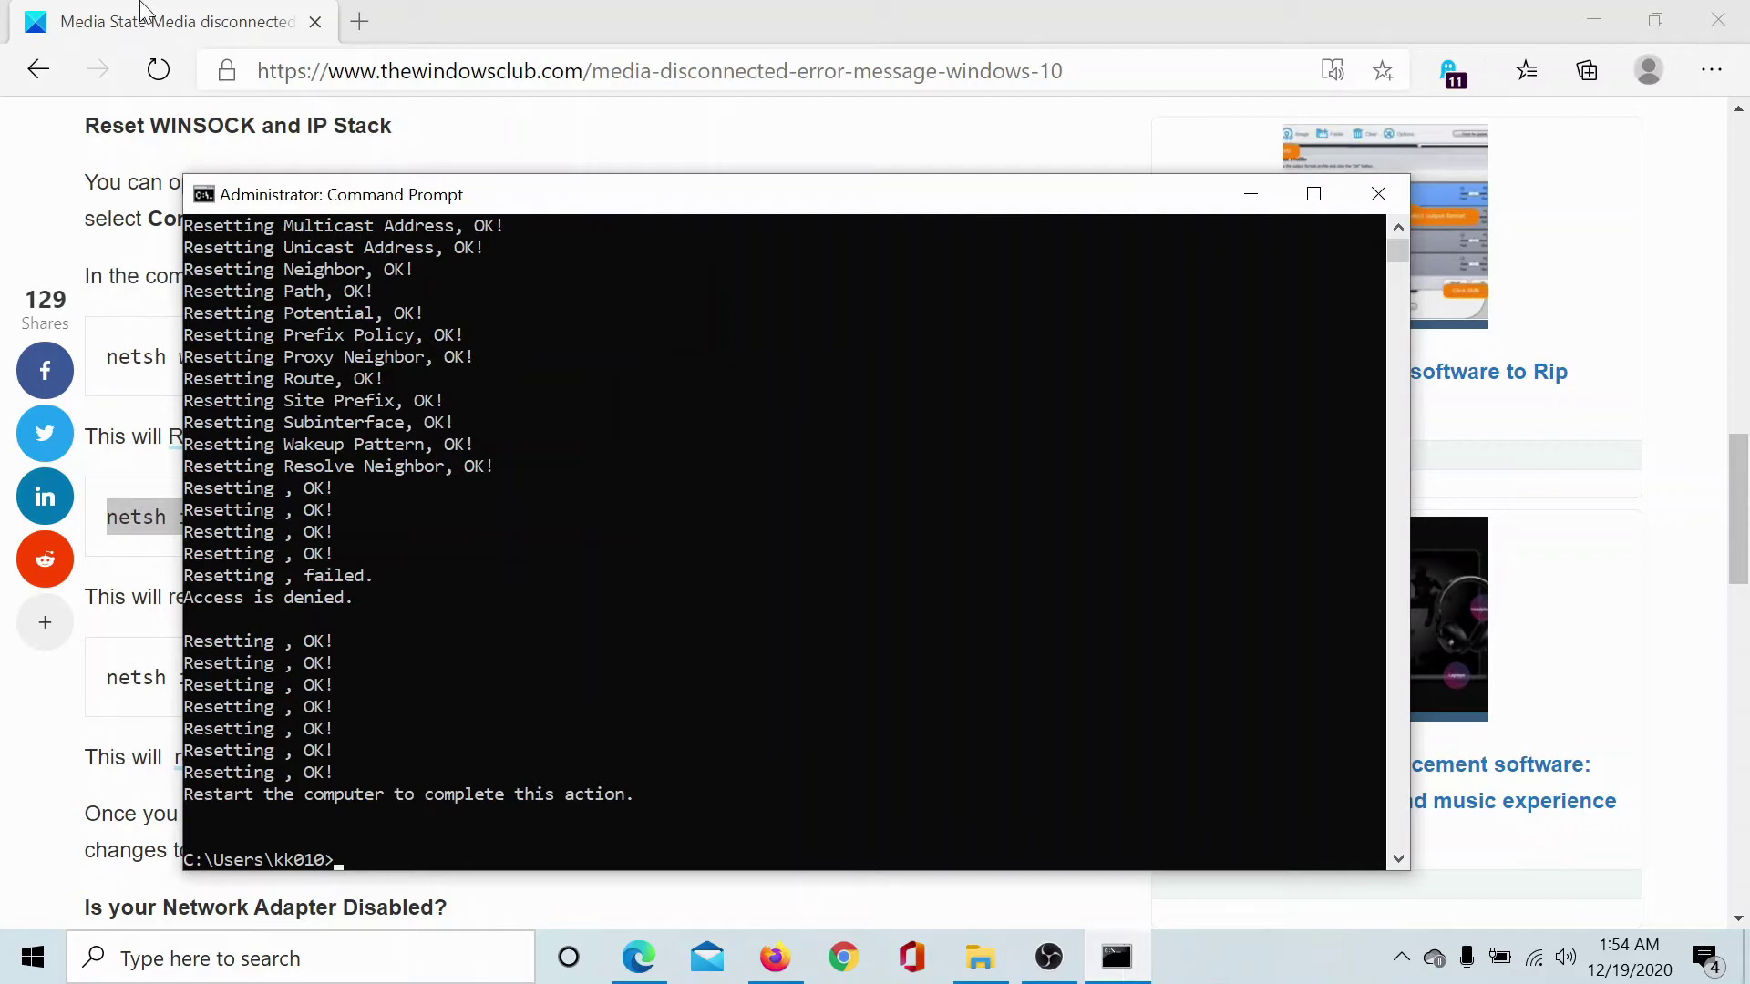
{"action": "left_click", "coordinate": [110, 13]}
Paste the IPv6 reset command into Command Prompt, then clear it without running.
{"action": "left_click_drag", "start_coordinate": [501, 680], "coordinate": [105, 677]}
{"action": "key", "text": "ctrl+c"}
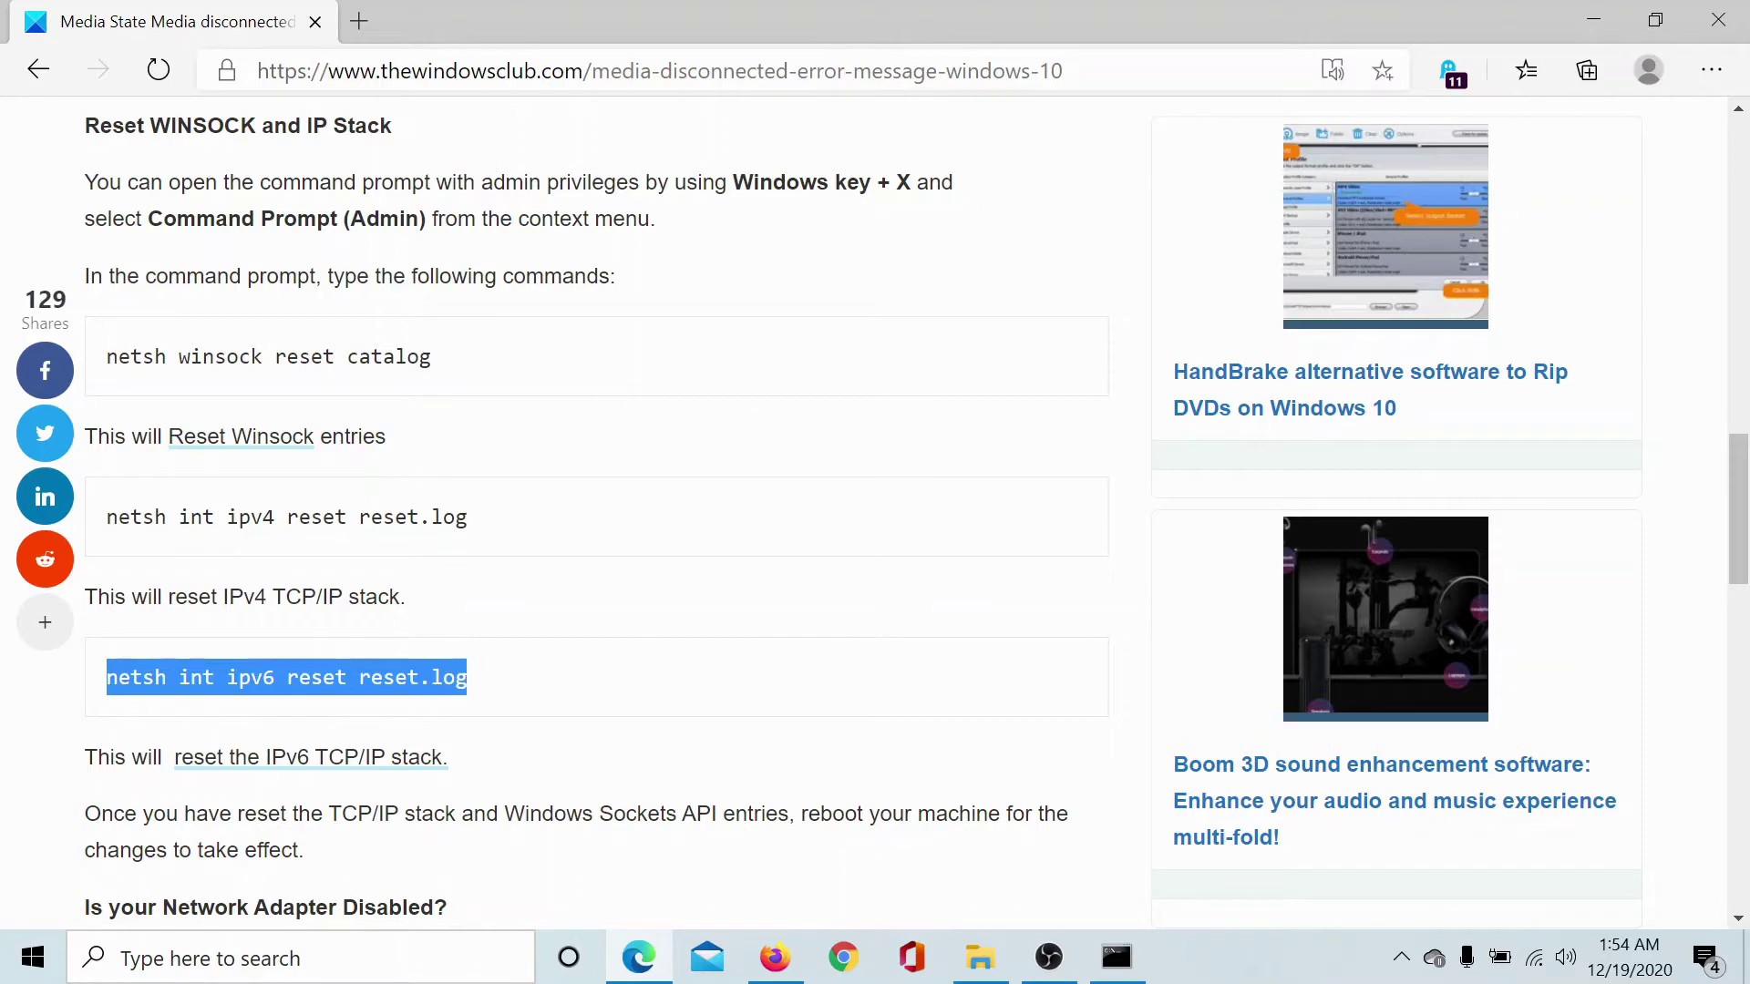
{"action": "left_click", "coordinate": [1114, 968]}
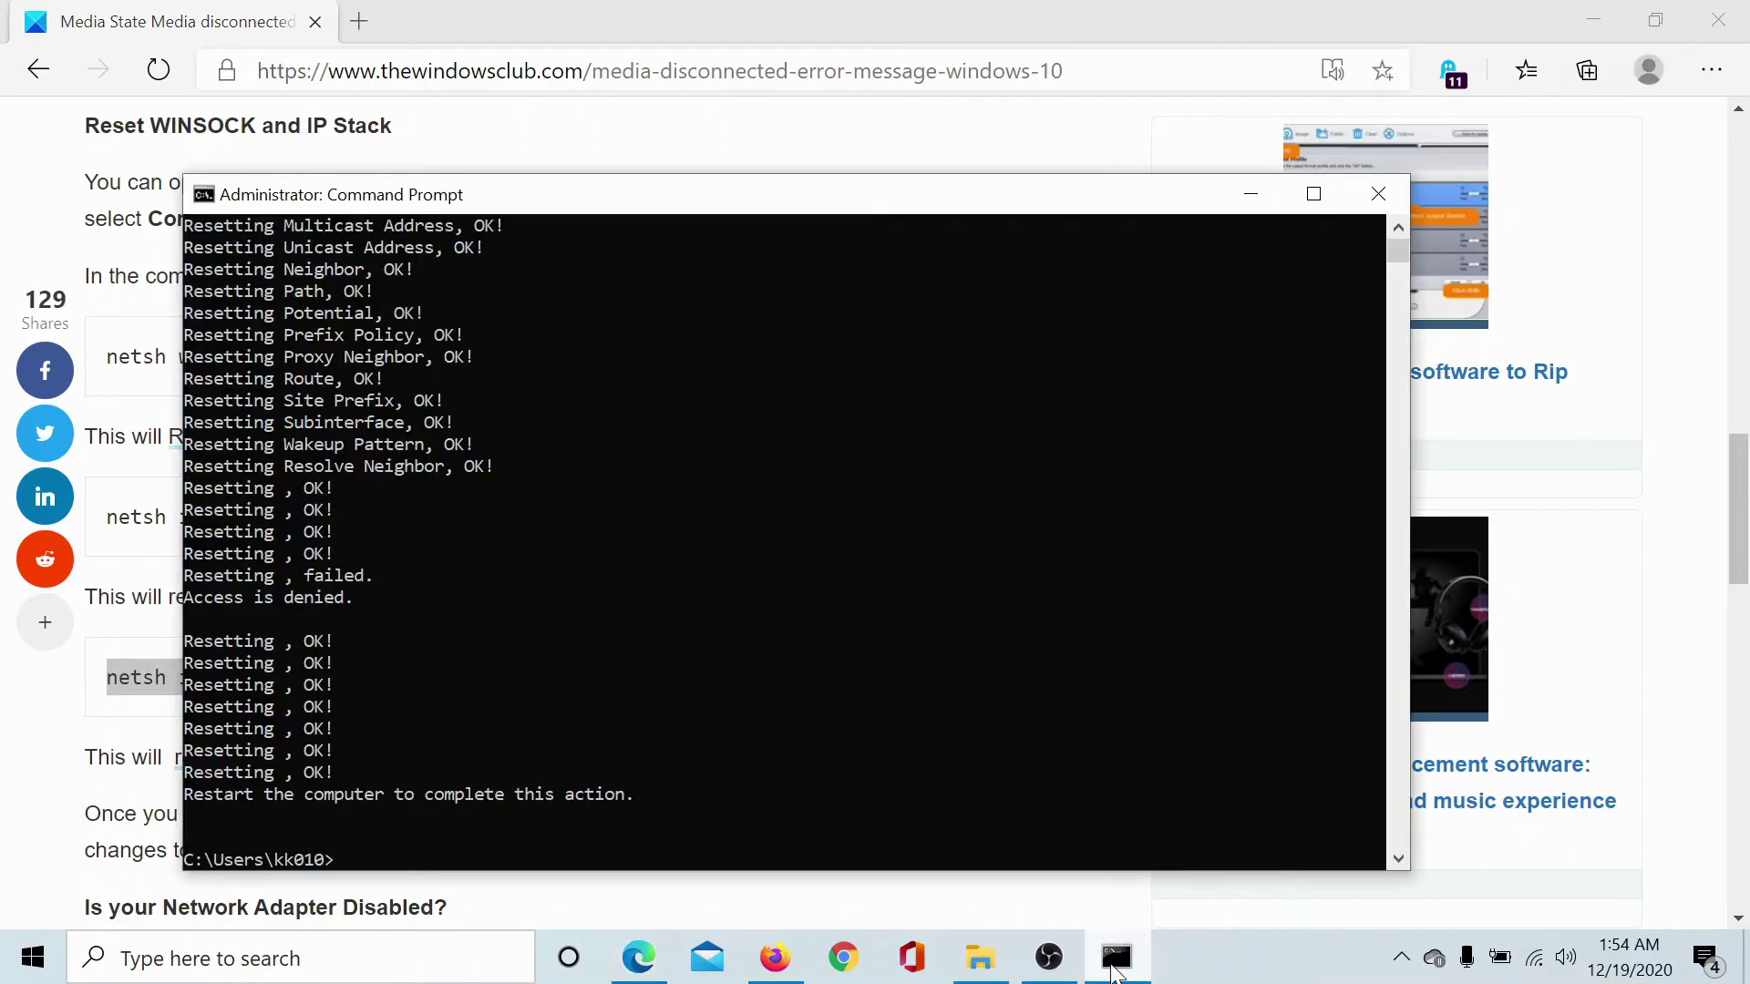
{"action": "key", "text": "ctrl+v"}
{"action": "key", "text": "Escape"}
Return to the article and scroll to the 'Is your Network Adapter Disabled?' section.
{"action": "left_click", "coordinate": [212, 3]}
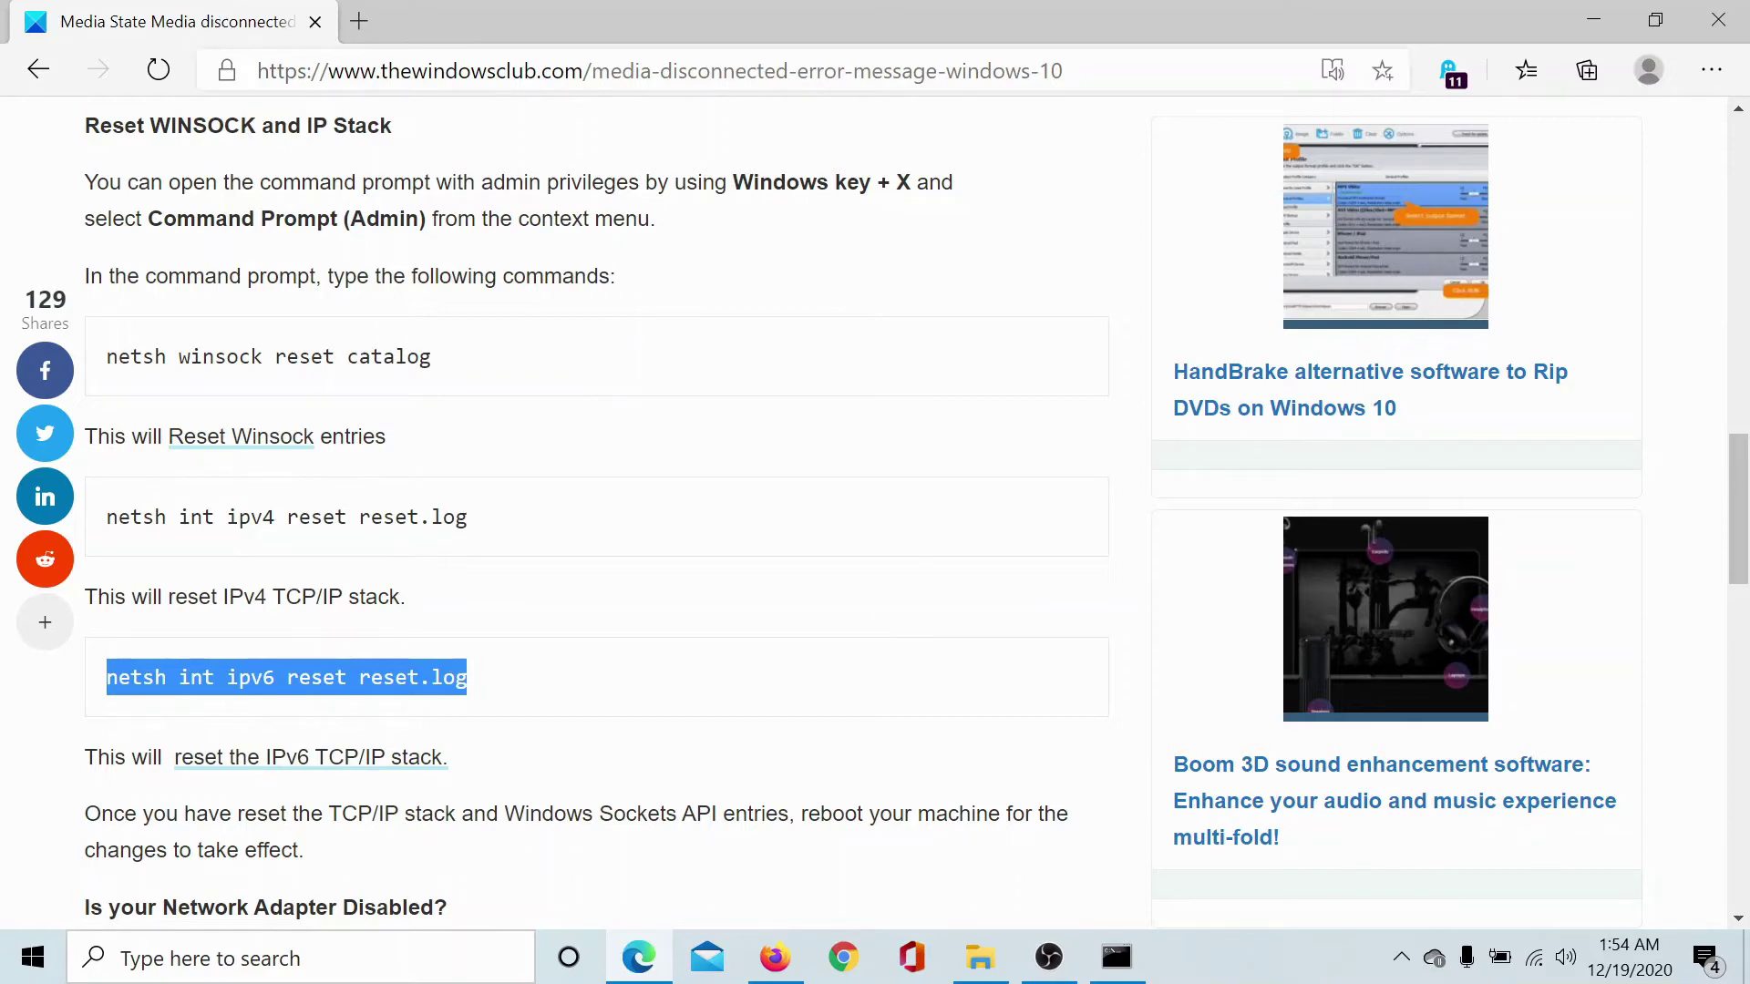
{"action": "scroll", "coordinate": [502, 540], "scroll_direction": "down", "scroll_amount": 4}
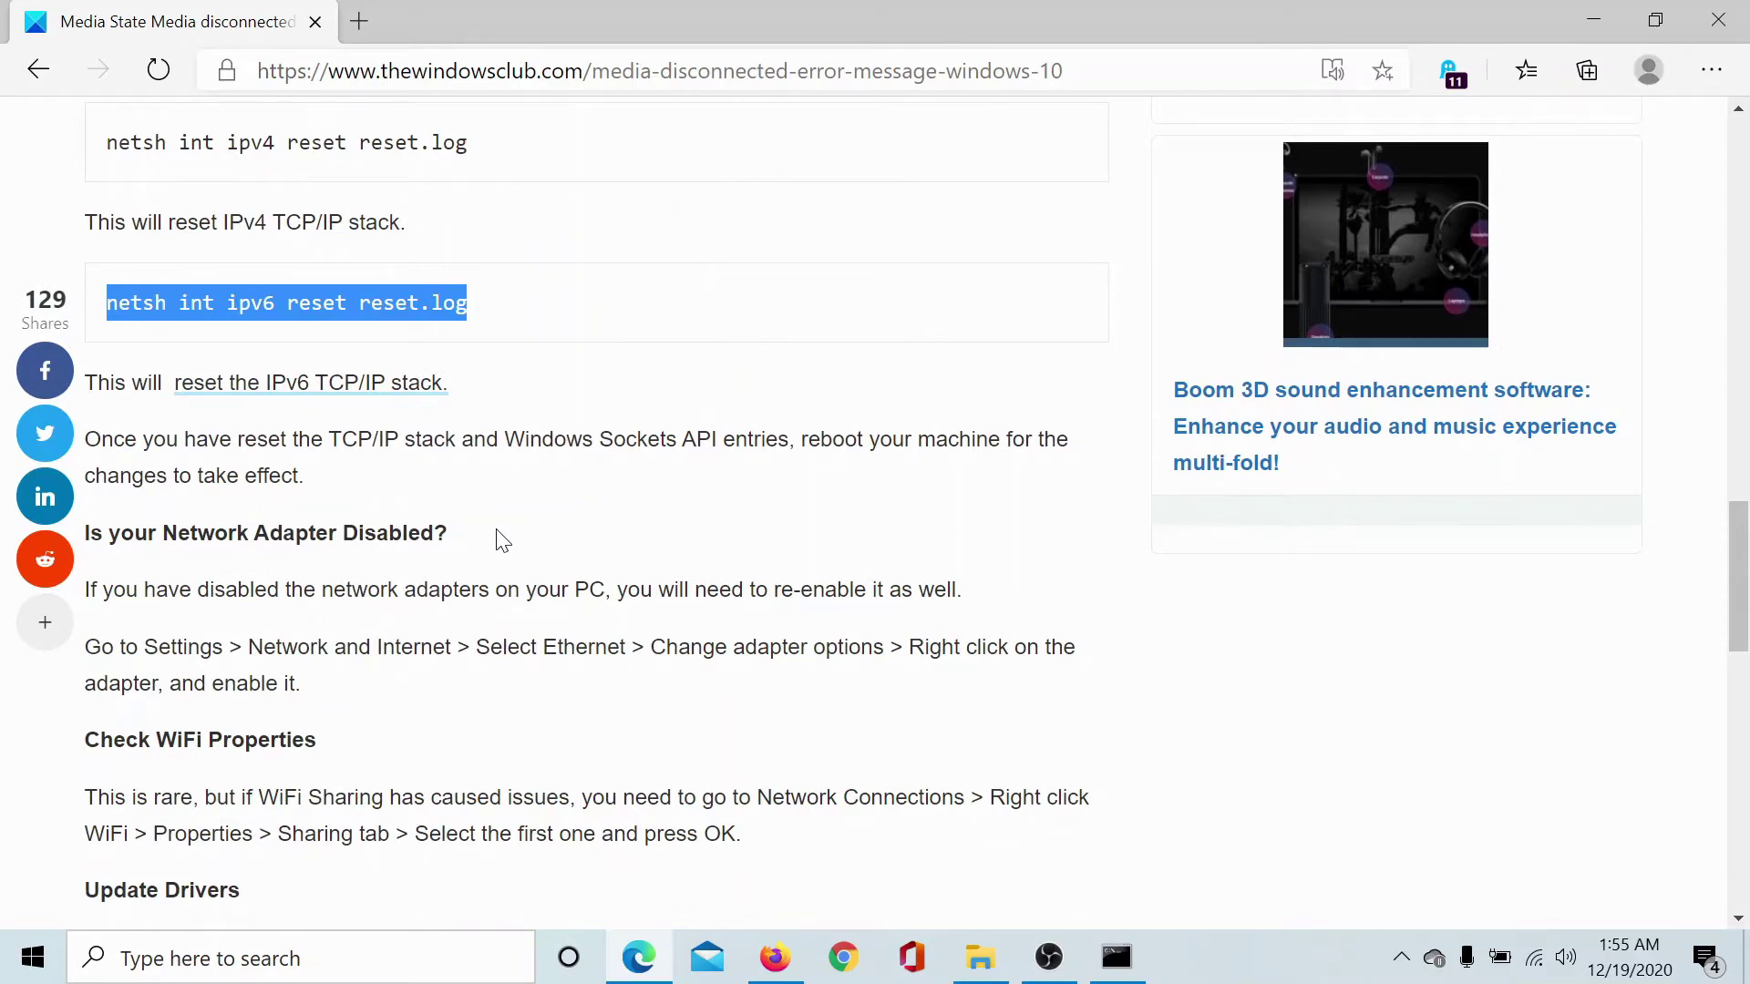
Run ncpa.cpl and confirm the Wi-Fi adapter is enabled, since its menu offers Disable.
{"action": "key", "text": "super+r"}
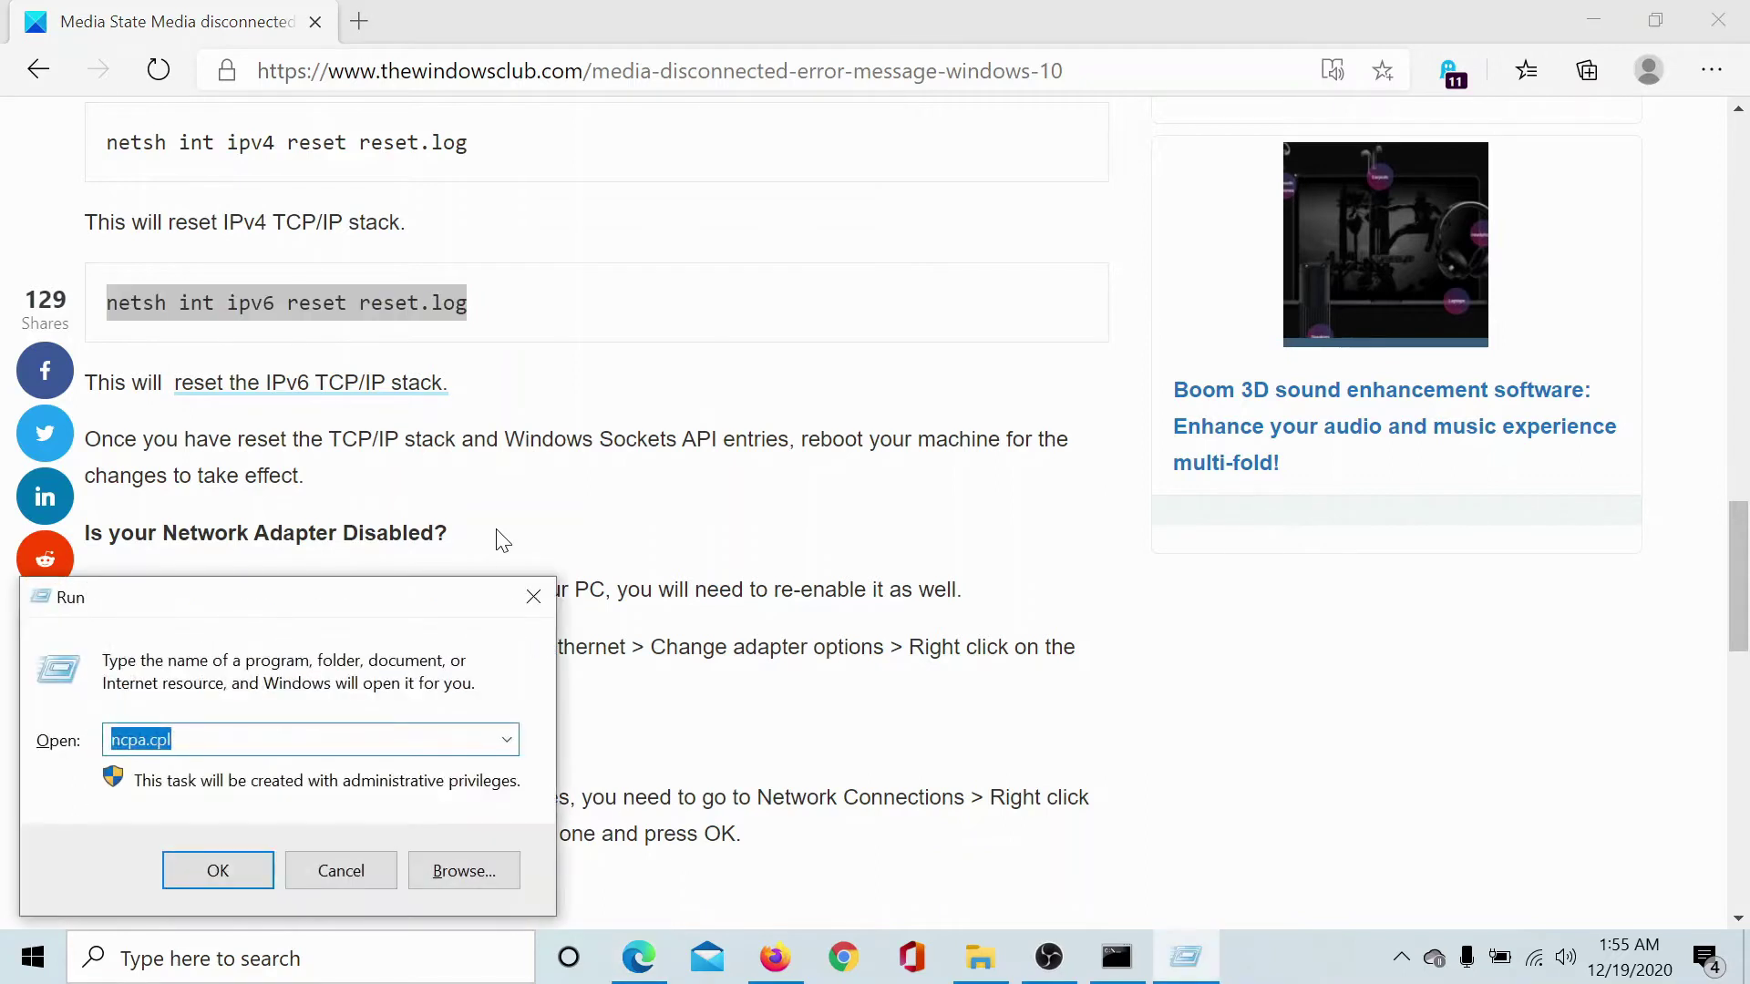
{"action": "key", "text": "End"}
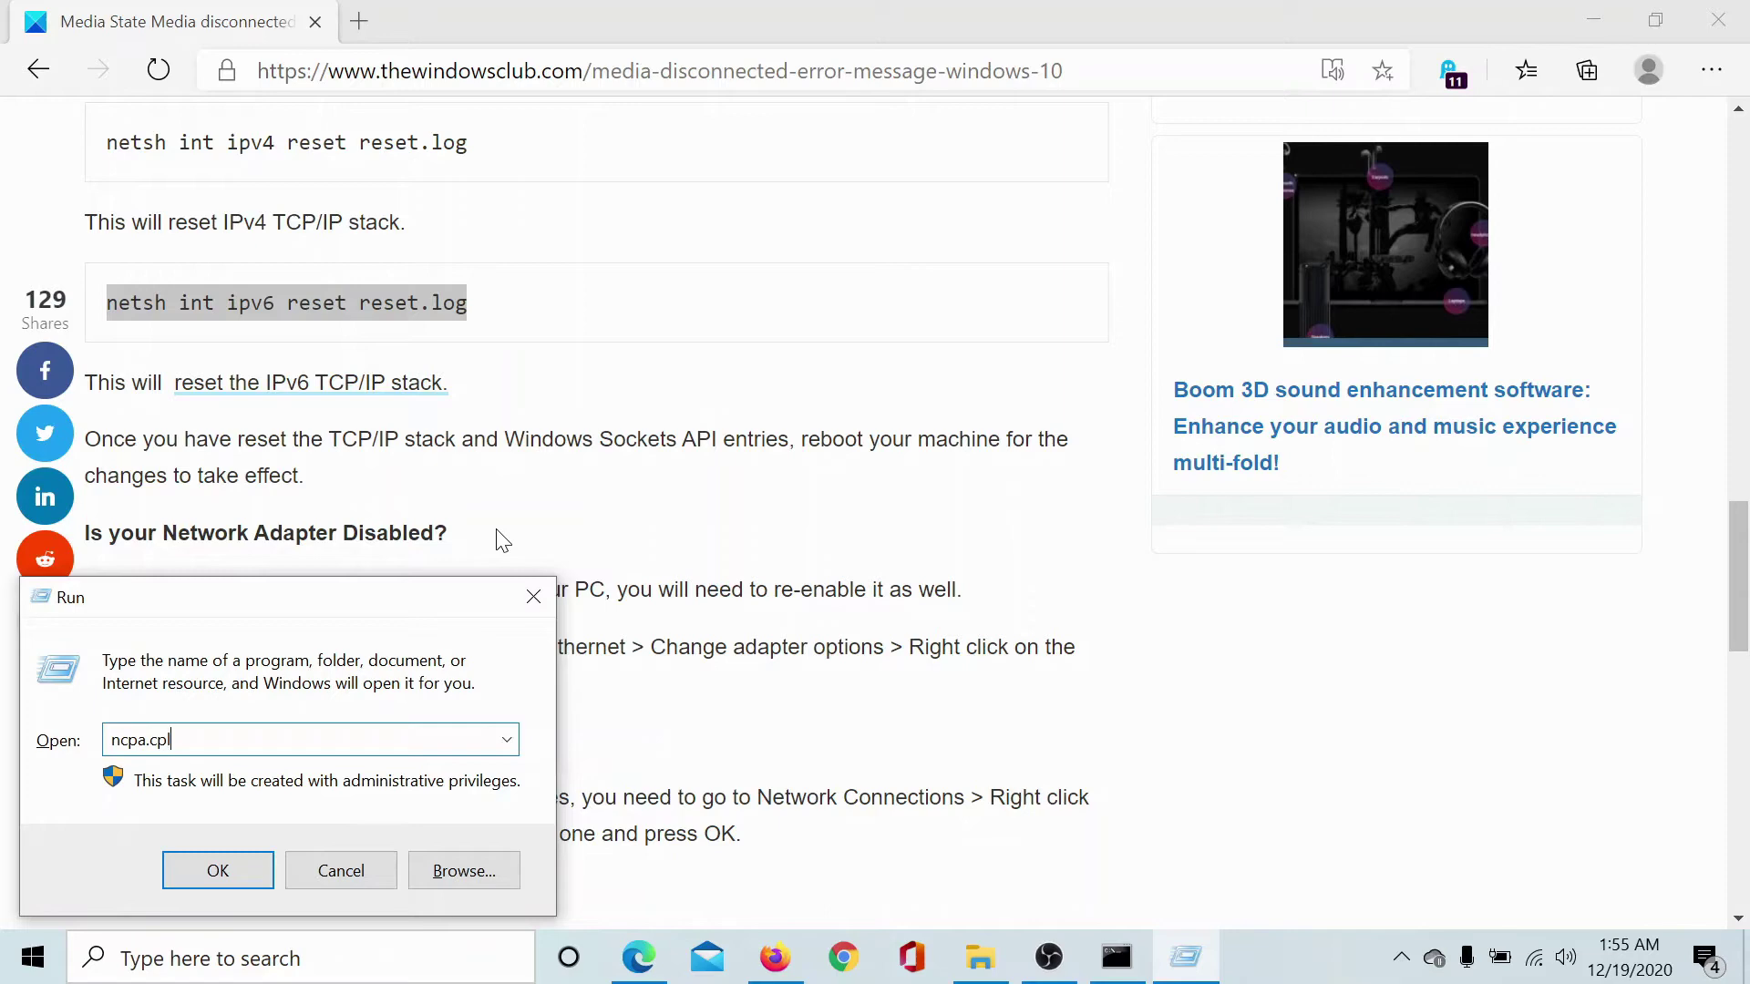
{"action": "key", "text": "Return"}
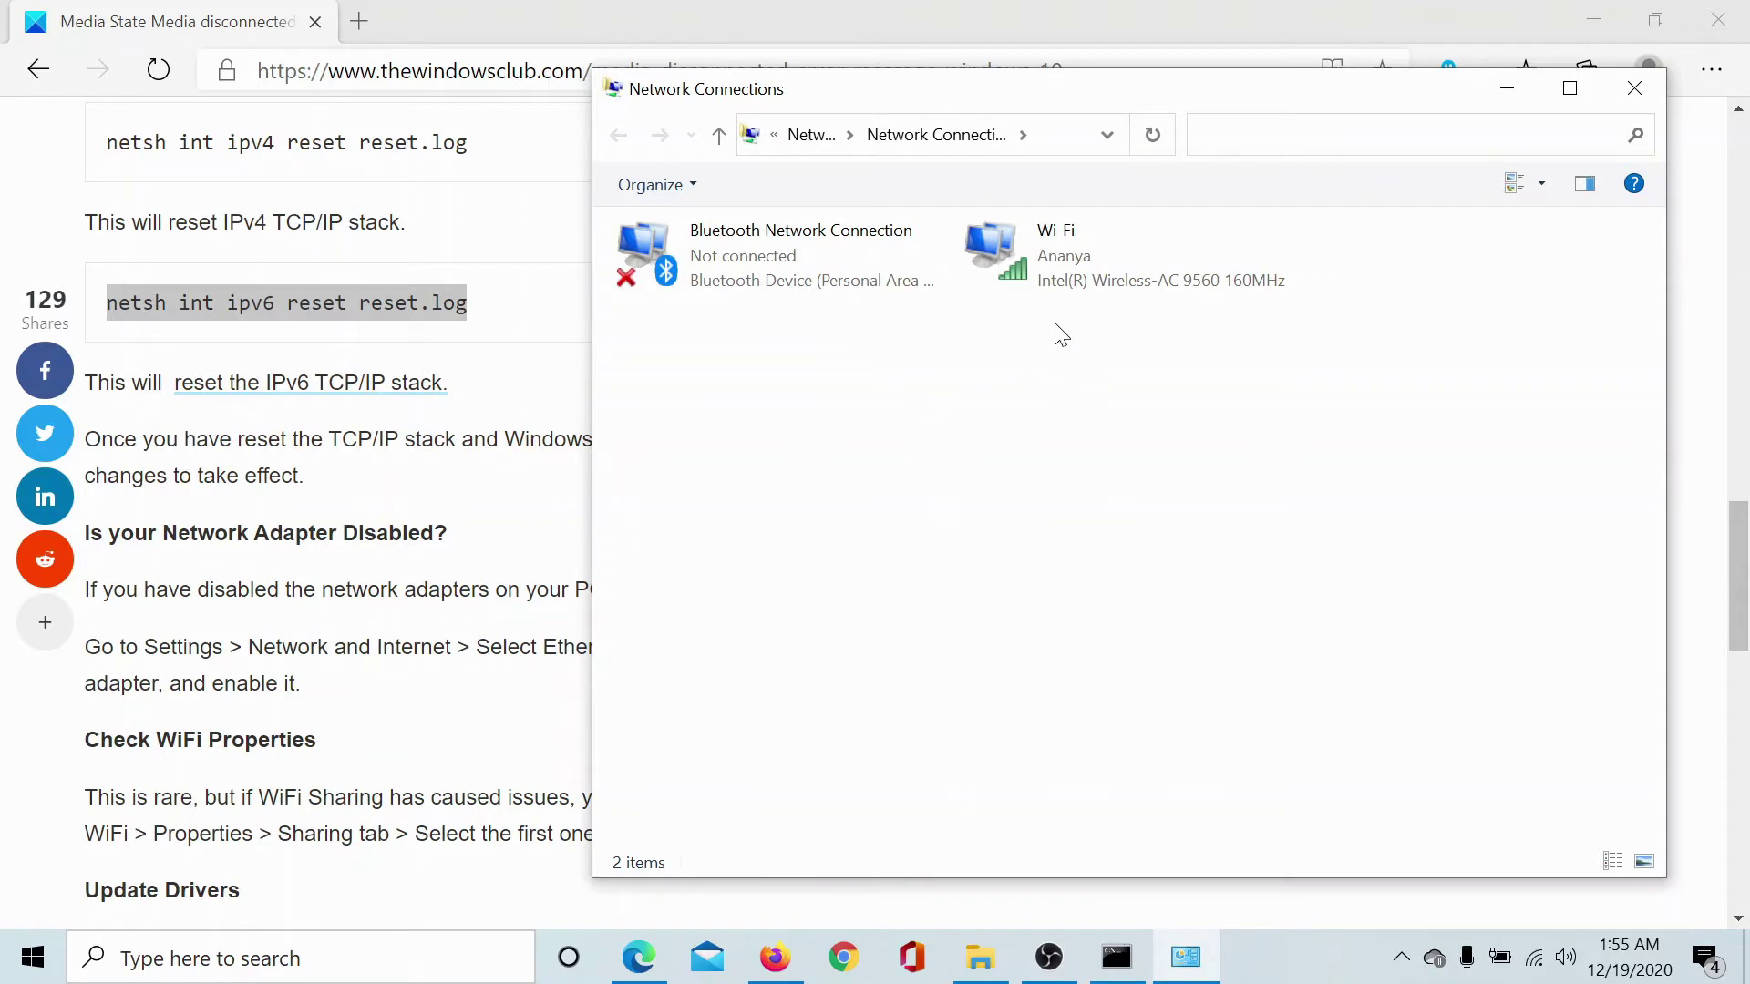
{"action": "right_click", "coordinate": [1046, 247]}
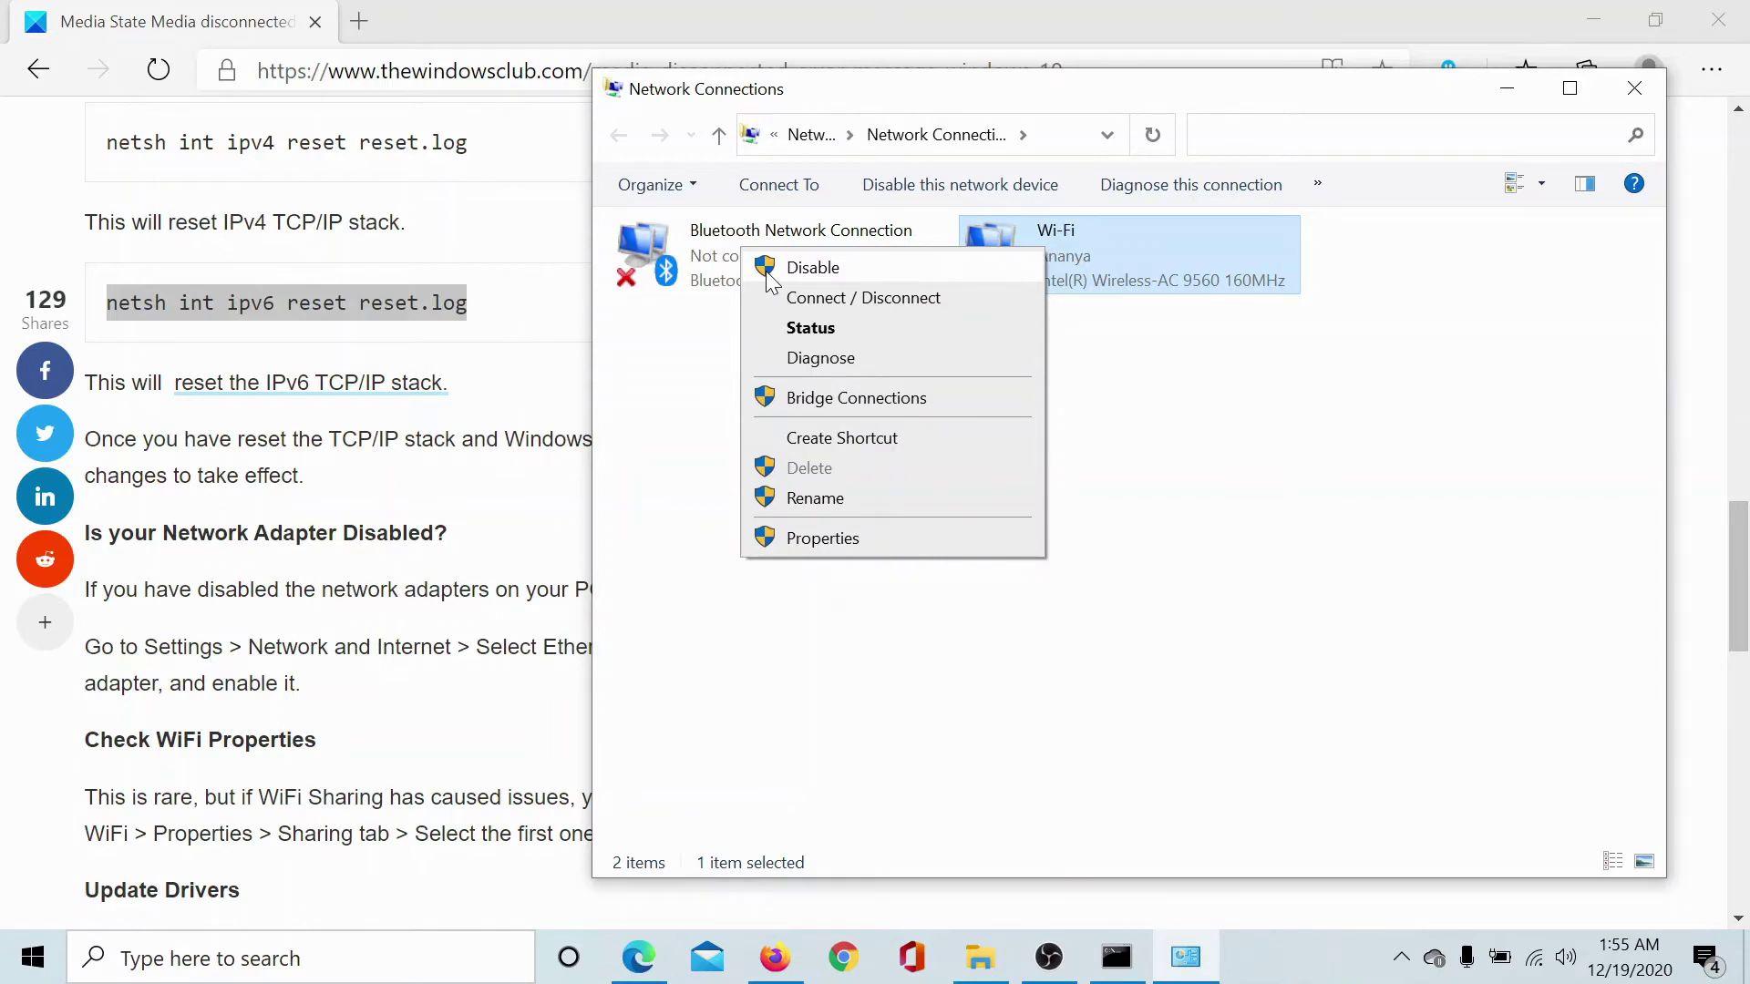
{"action": "left_click", "coordinate": [629, 435]}
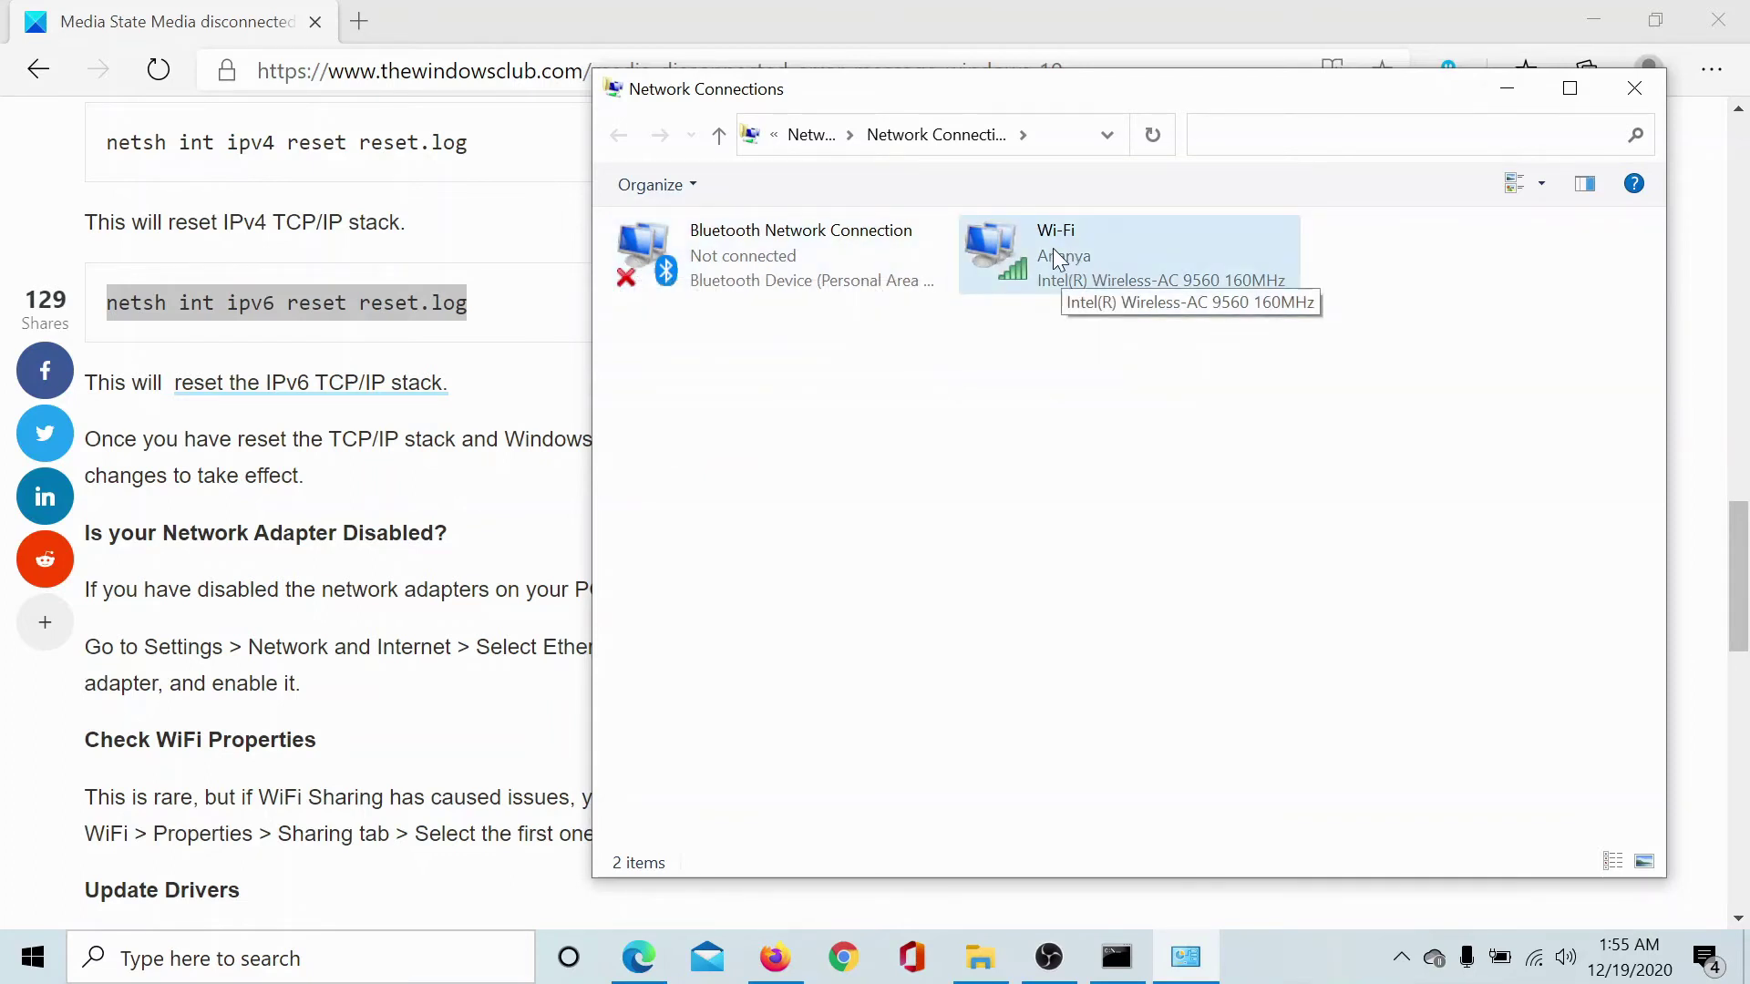
Scroll the article further and open Device Manager by running devmgmt.msc.
{"action": "left_click", "coordinate": [451, 579]}
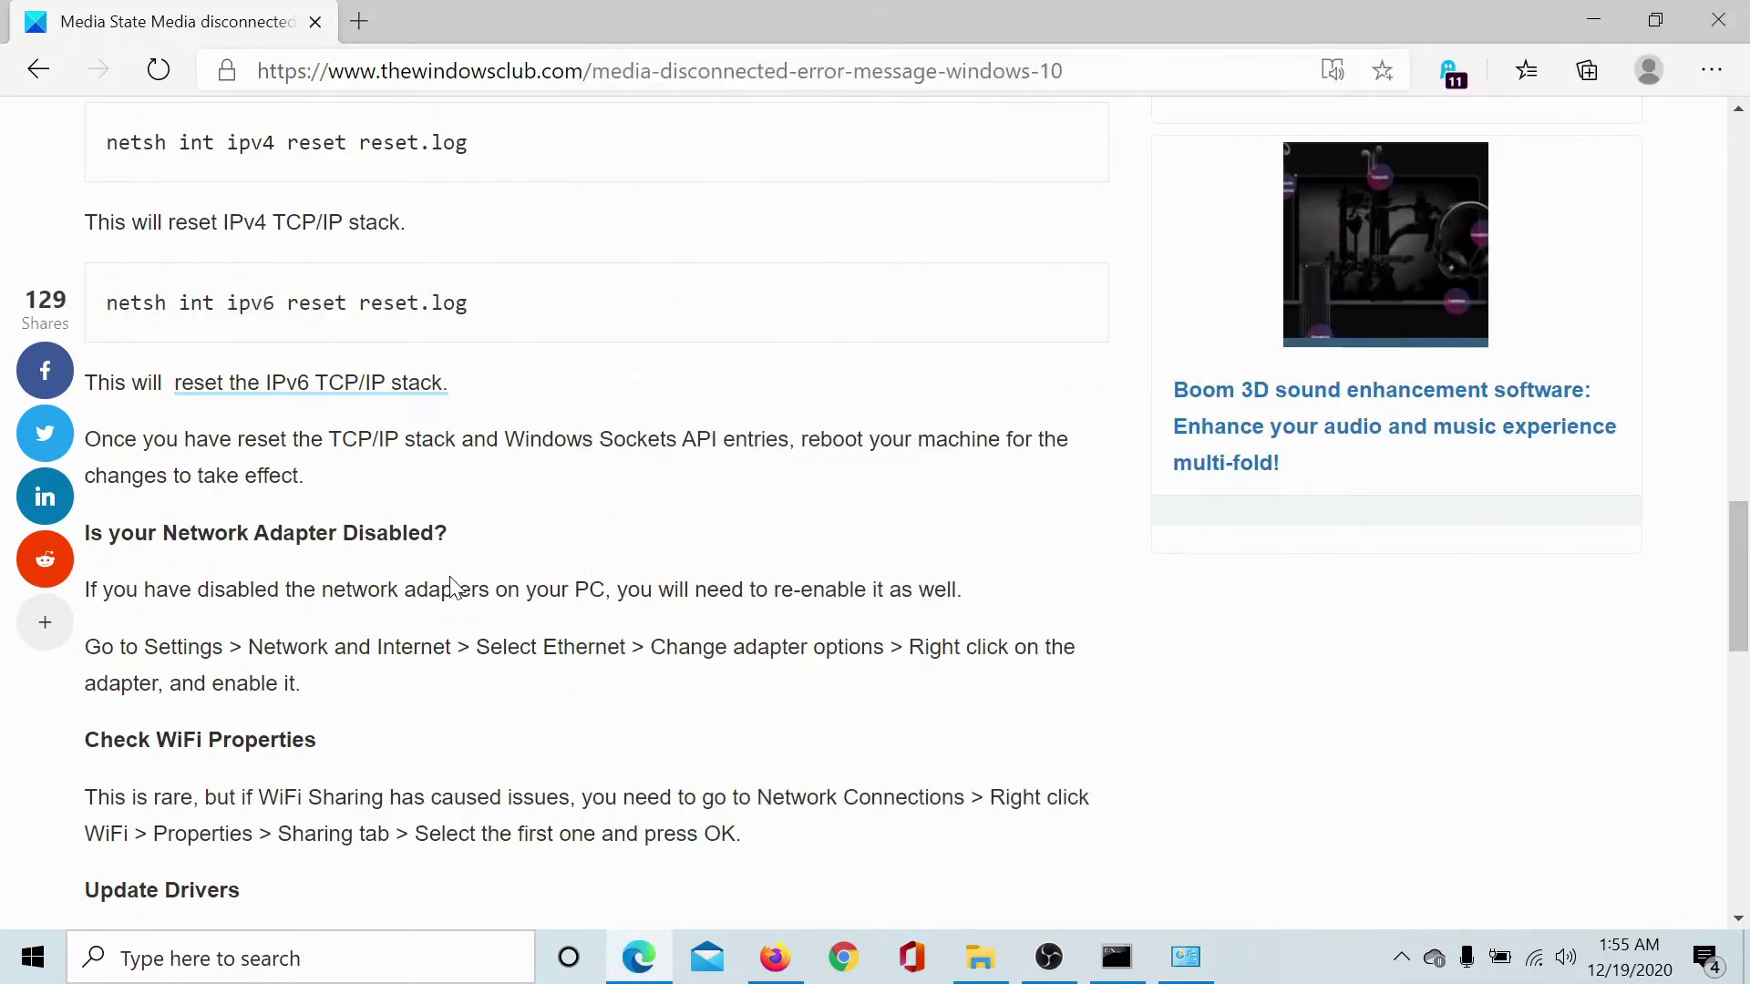
{"action": "scroll", "coordinate": [449, 580], "scroll_direction": "down", "scroll_amount": 5}
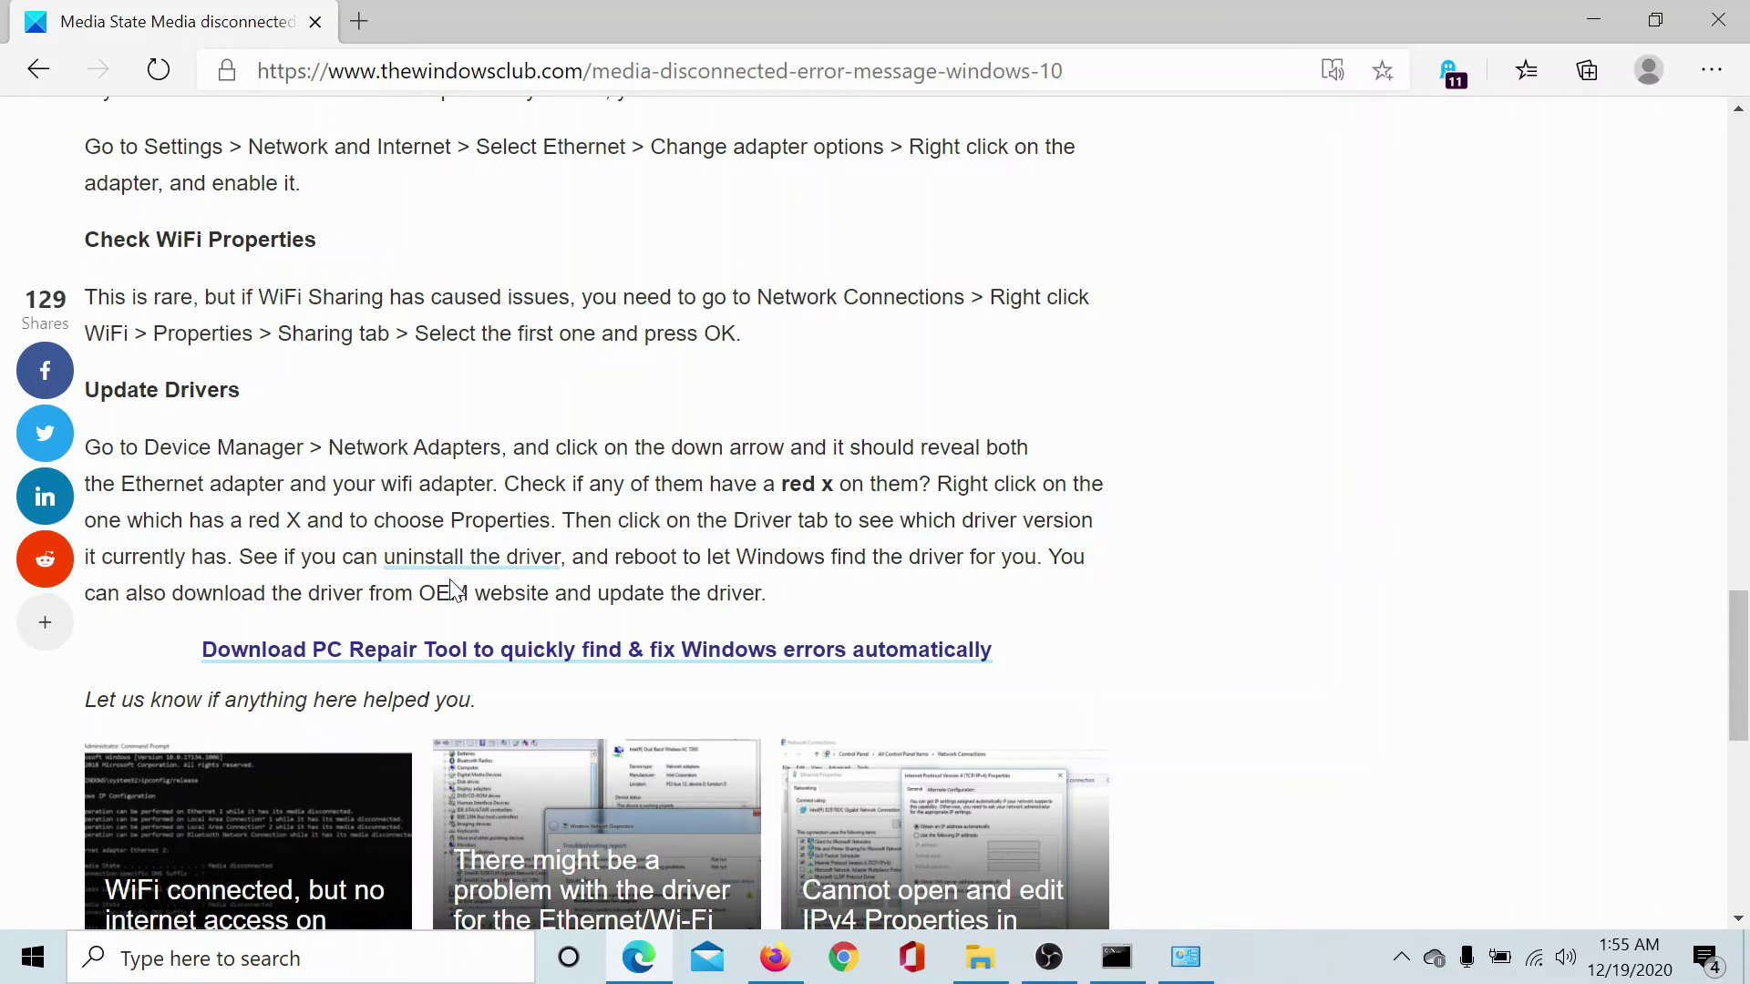
{"action": "key", "text": "super+r"}
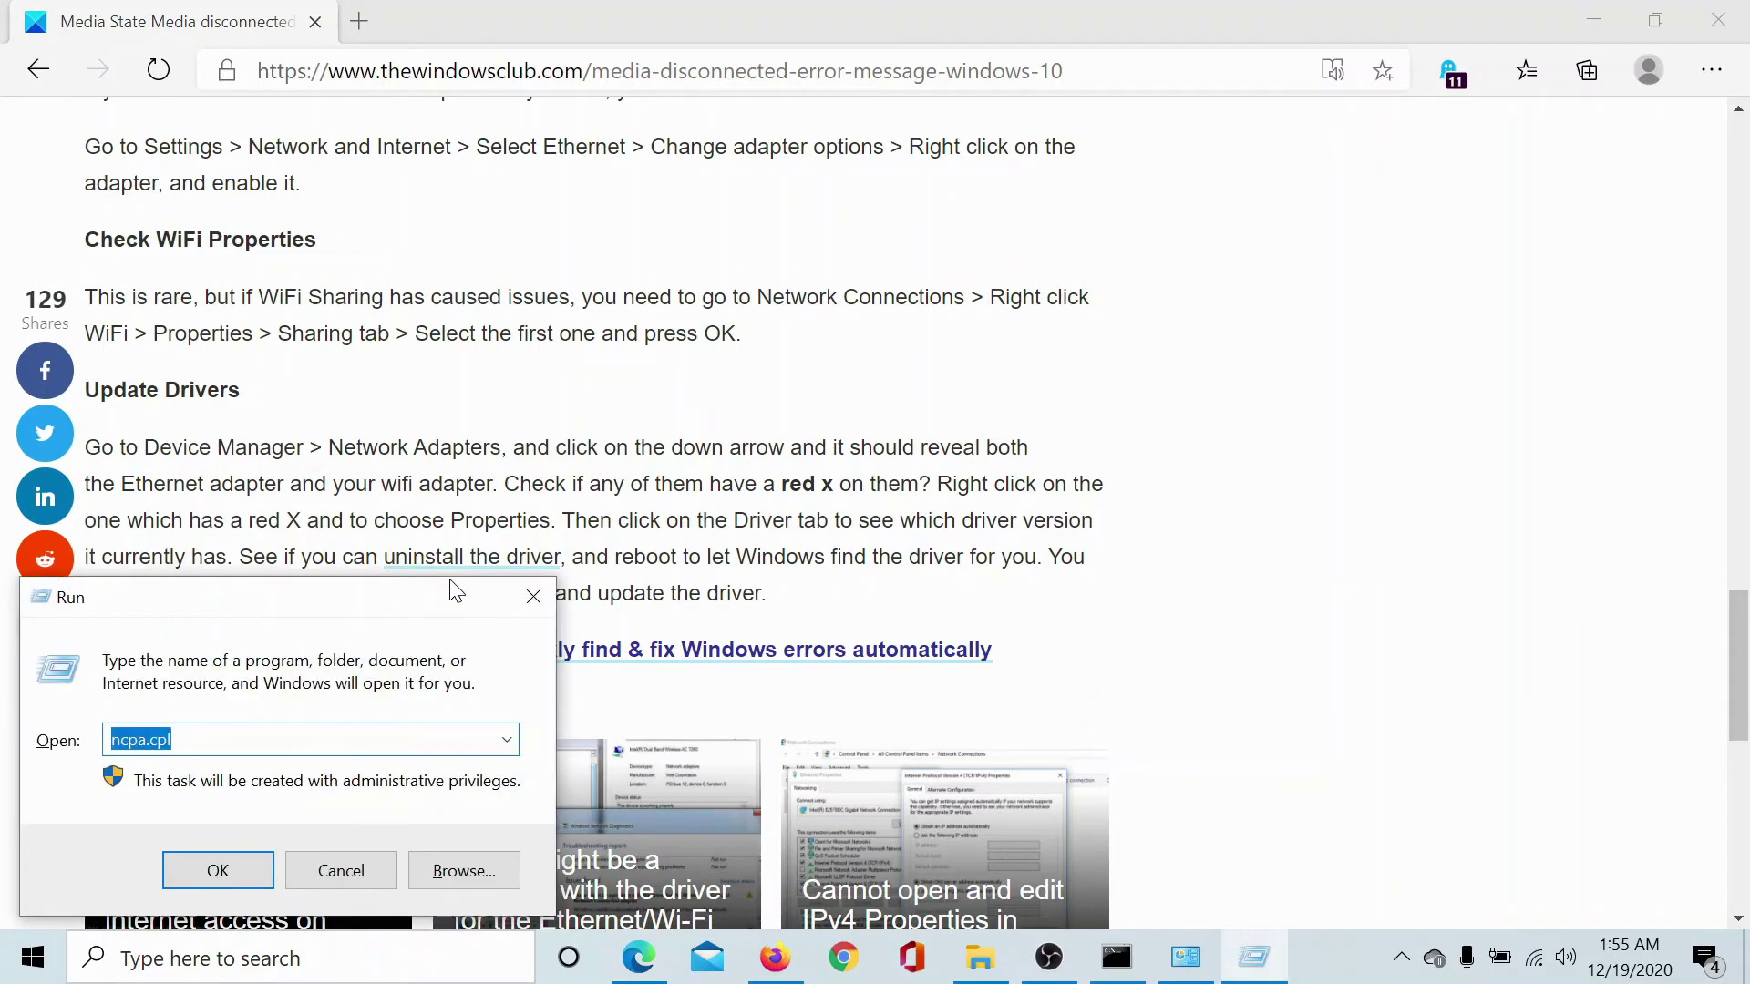
{"action": "type", "text": "dev"}
{"action": "key", "text": "Down"}
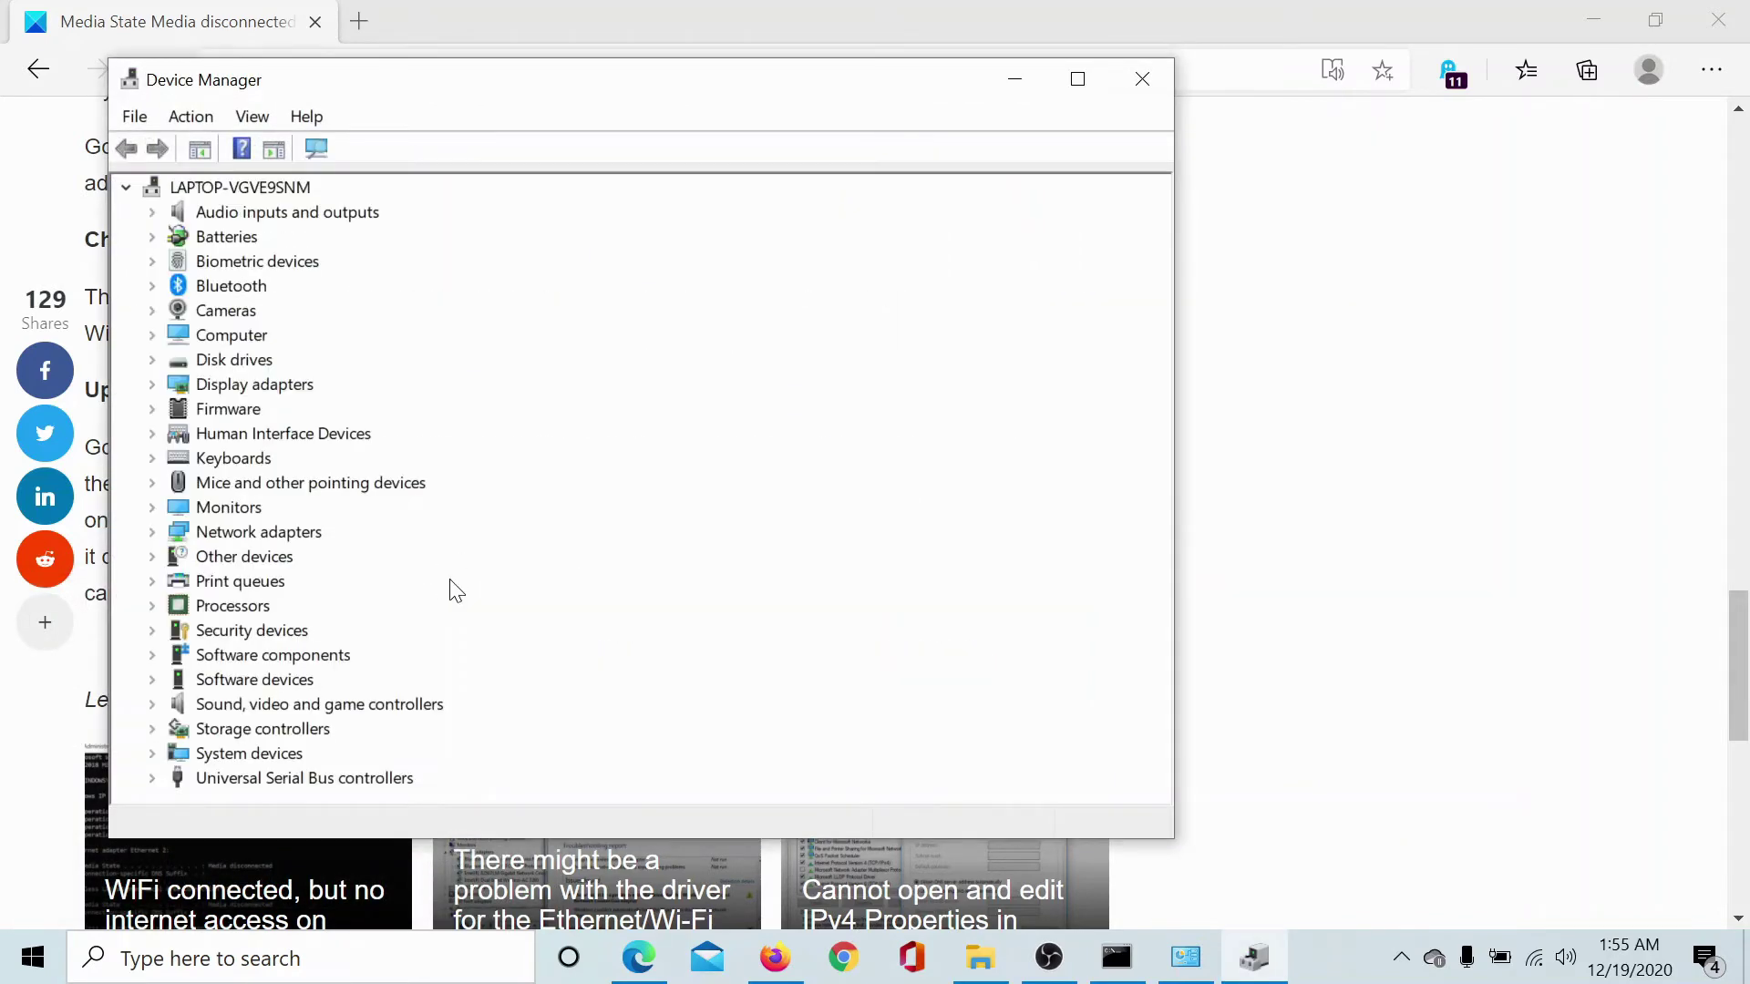
Search automatically for an Intel Wireless-AC 9560 driver update; the best driver is already installed.
{"action": "left_click", "coordinate": [153, 532]}
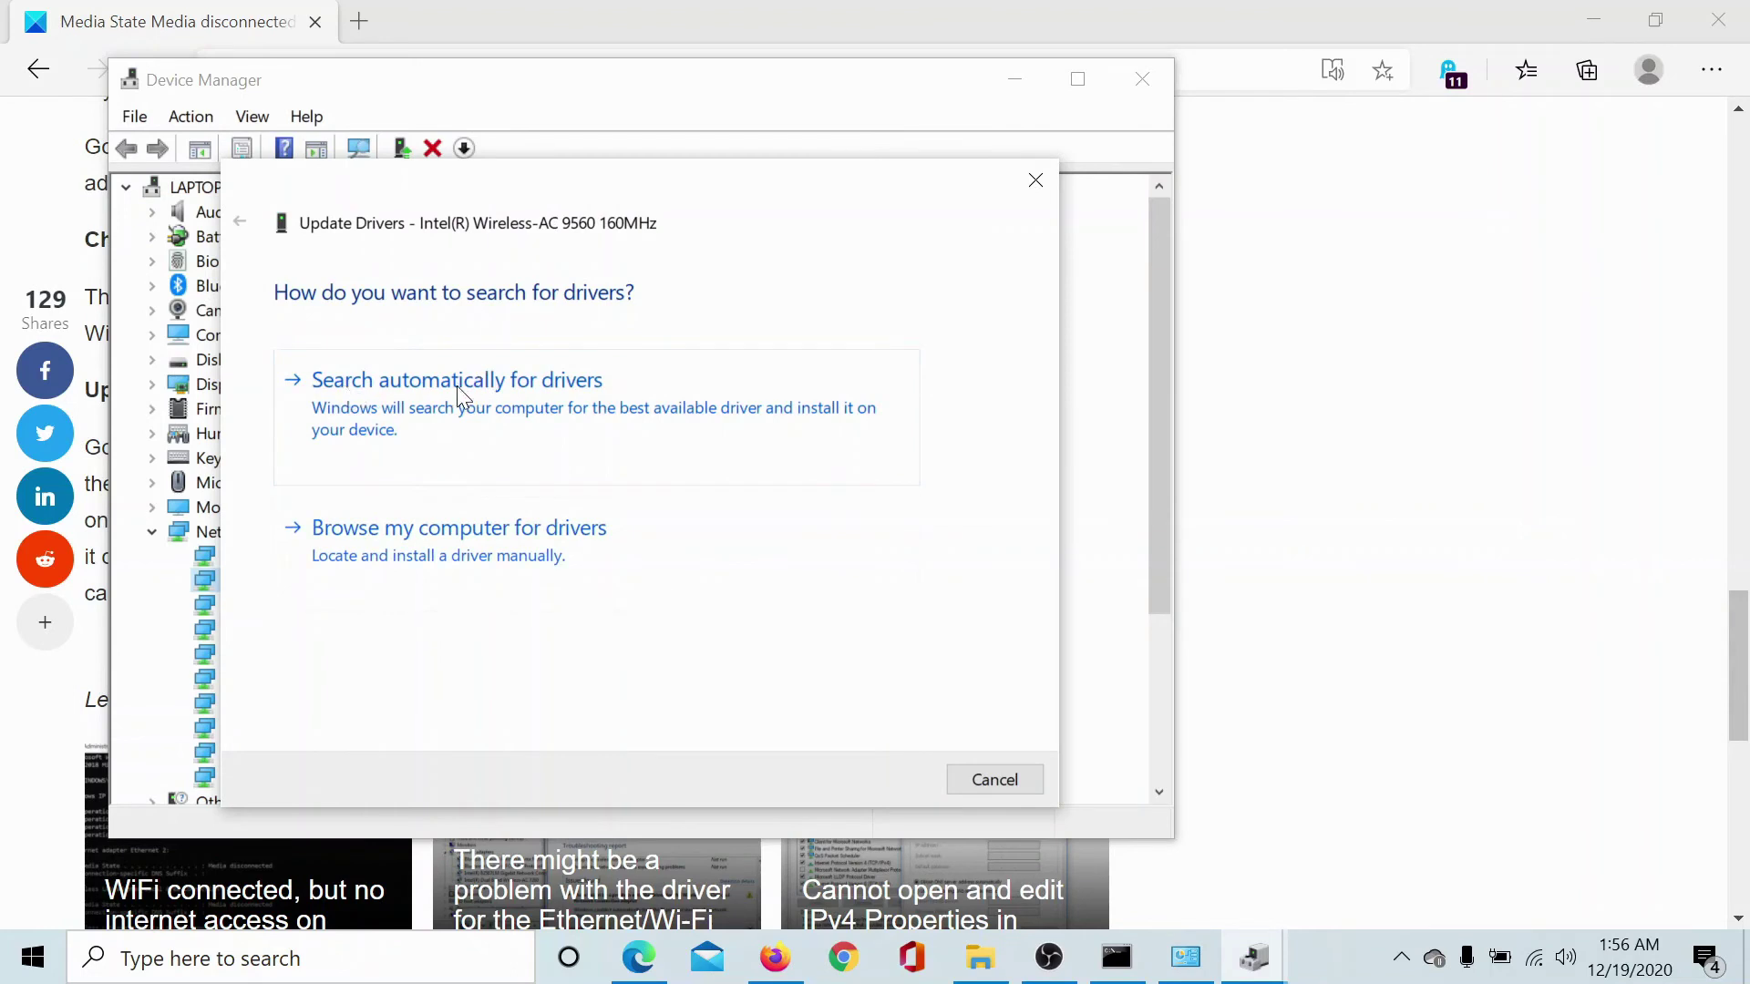
{"action": "left_click", "coordinate": [577, 385]}
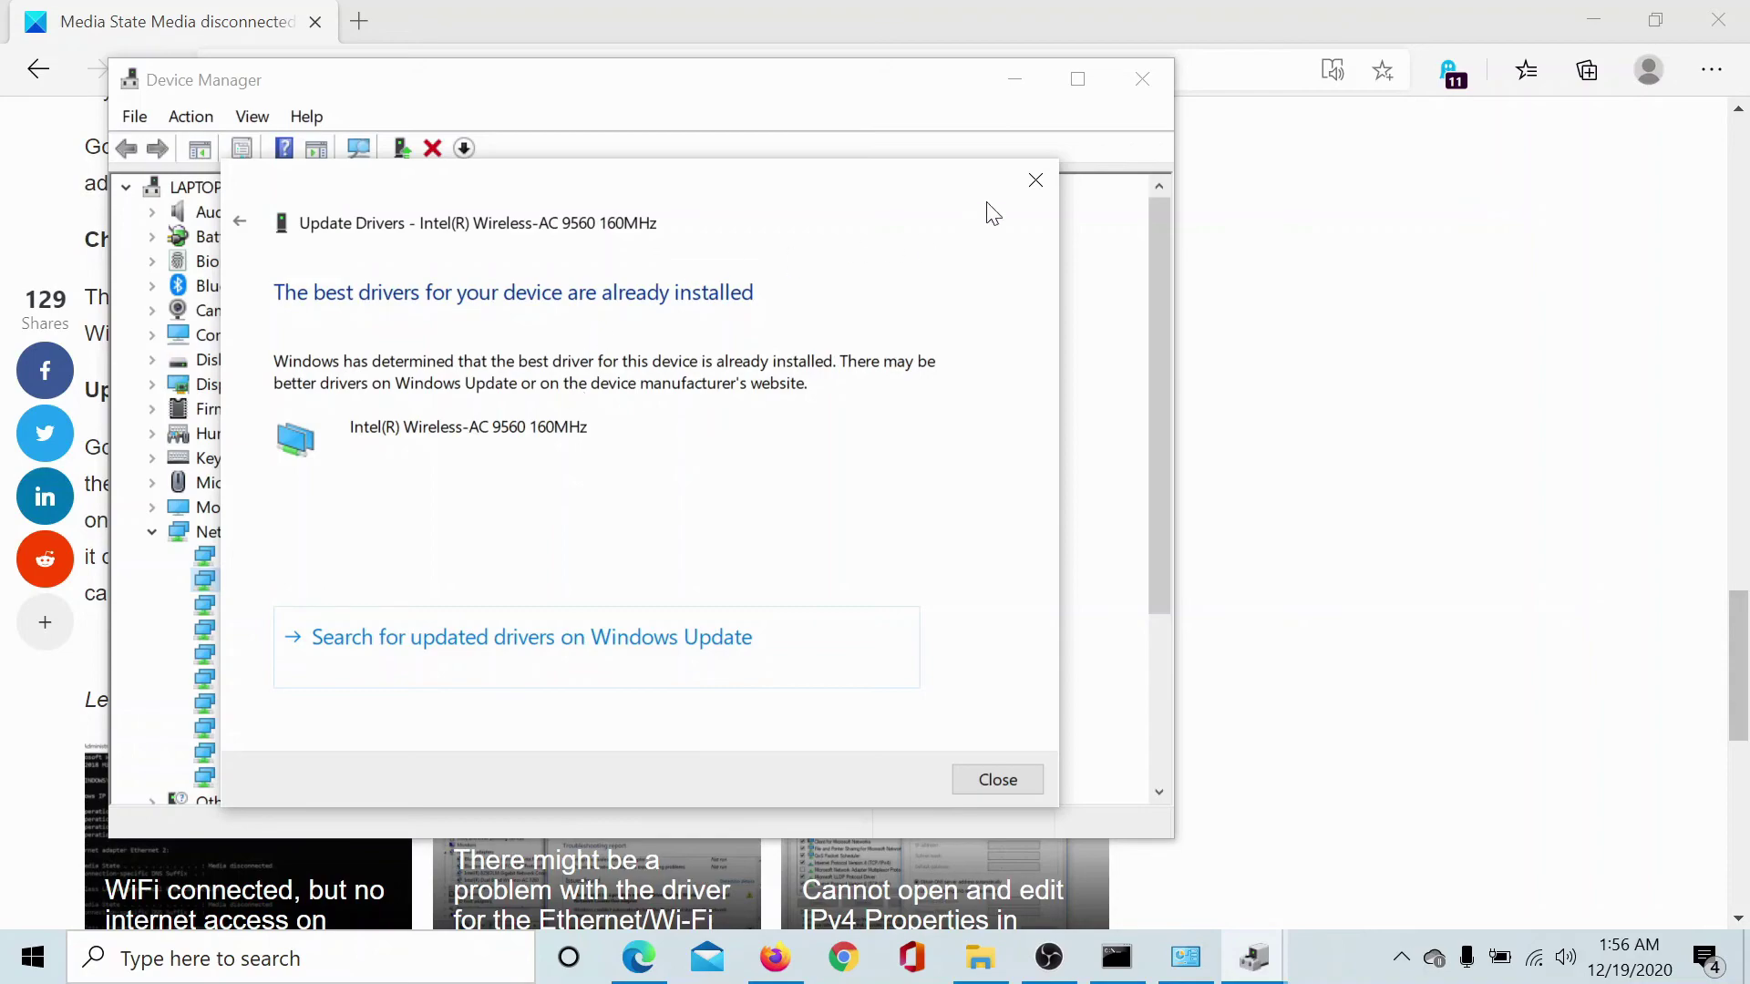
{"action": "left_click", "coordinate": [1035, 181]}
Close Device Manager and drag the article's scrollbar back to the top of the page.
{"action": "left_click", "coordinate": [1141, 79]}
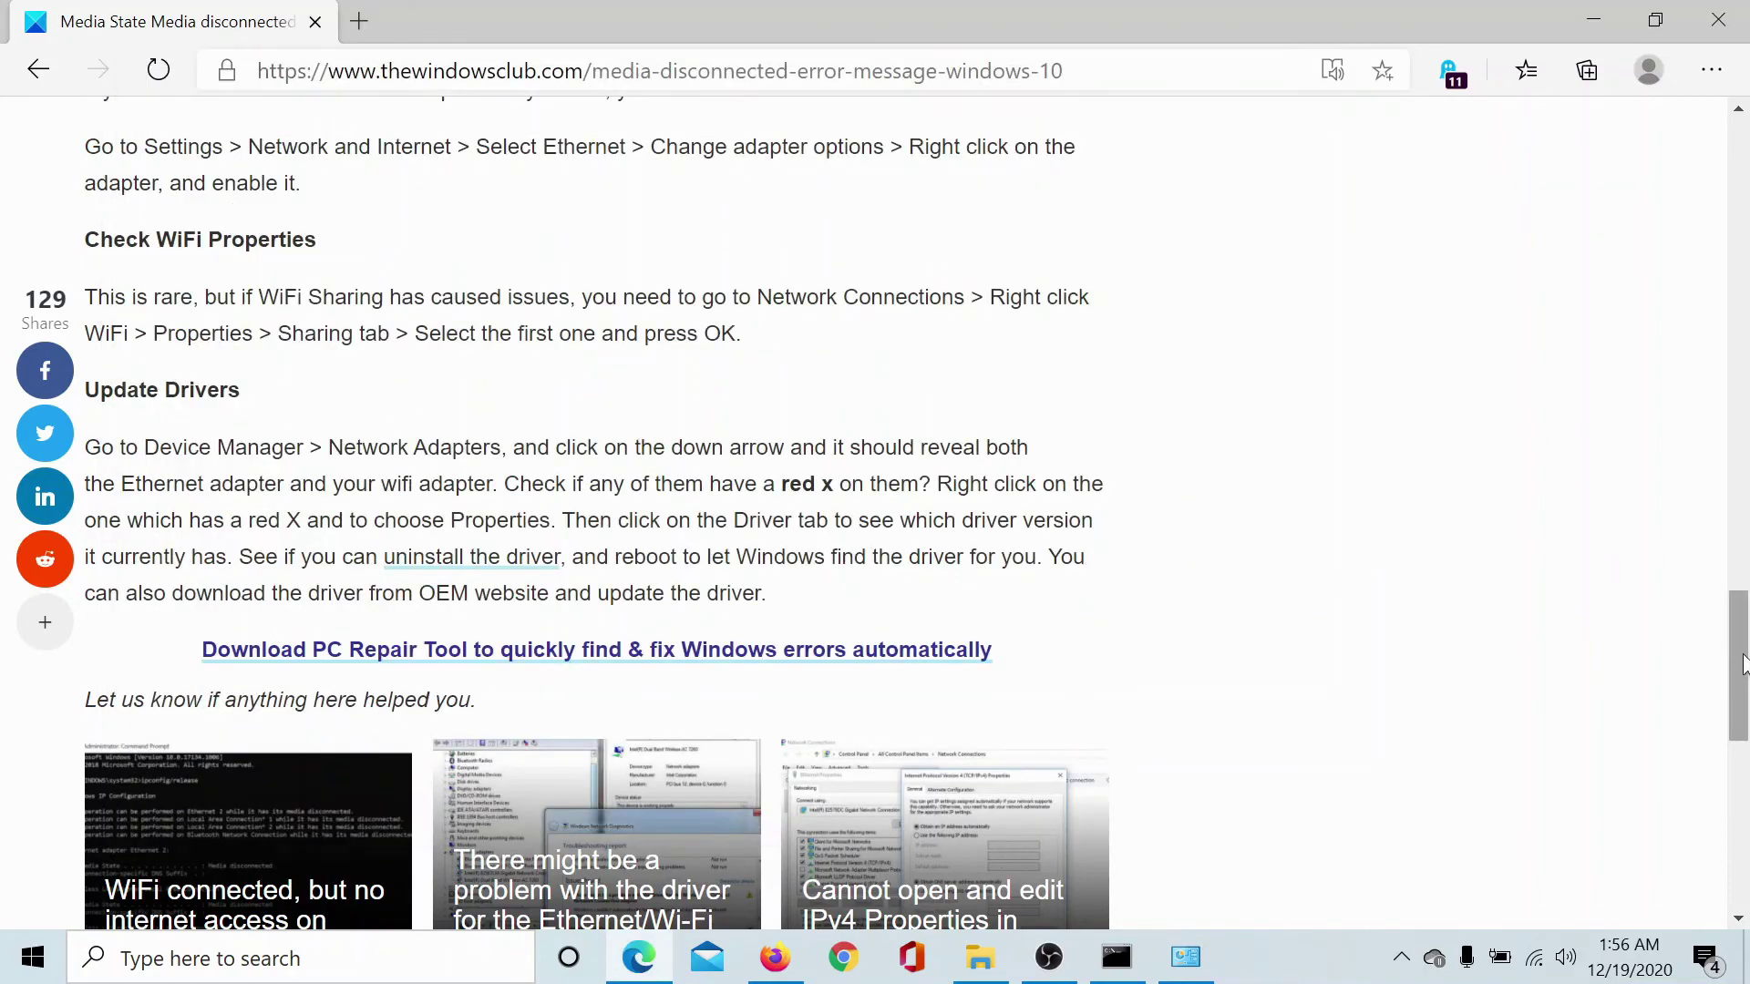
{"action": "left_click_drag", "start_coordinate": [1738, 665], "coordinate": [1746, 160]}
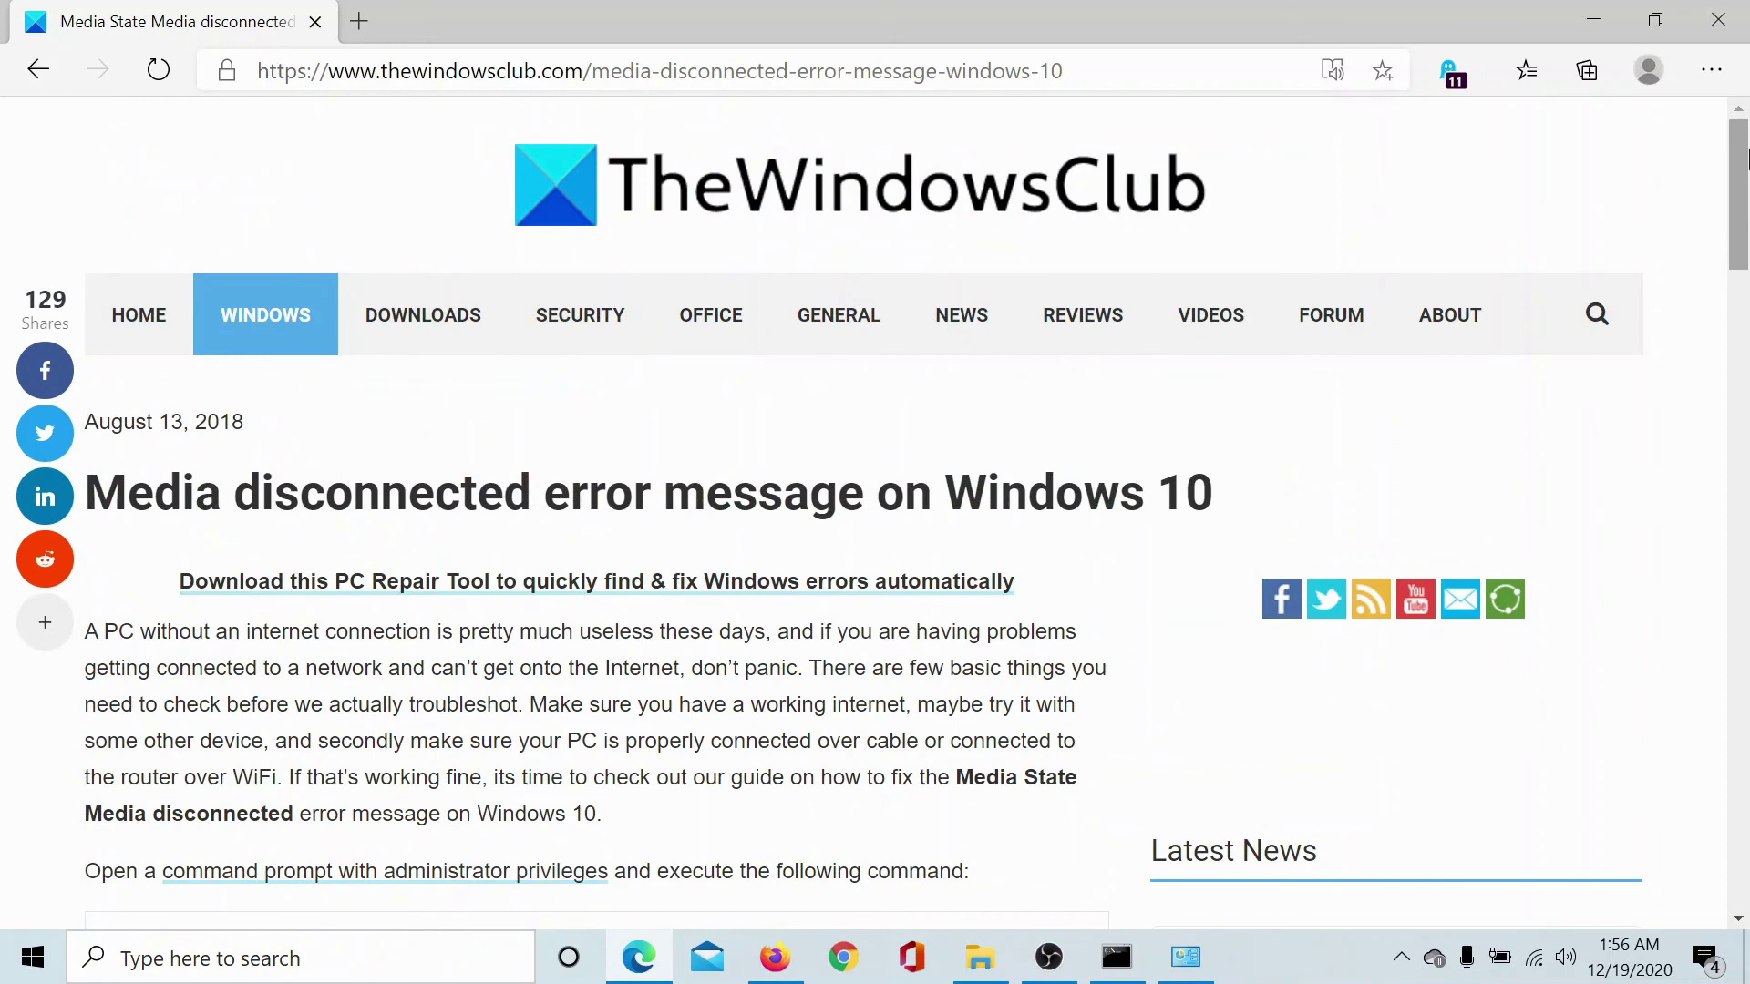